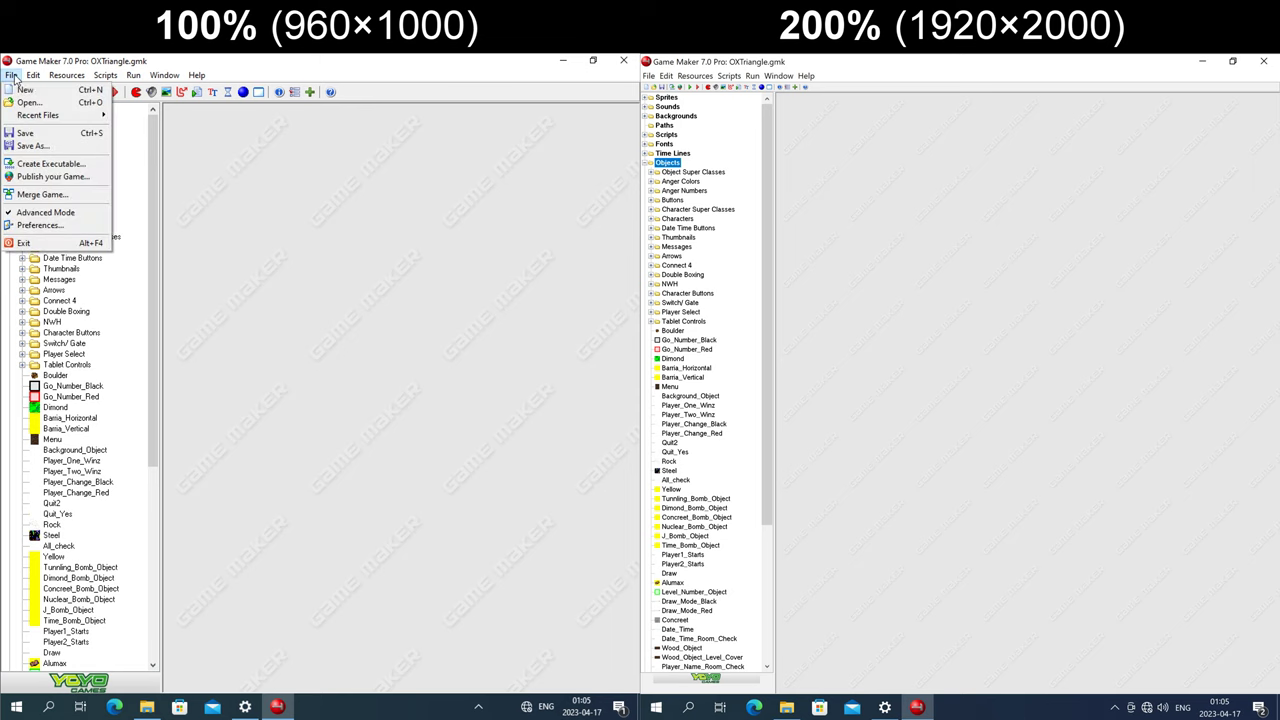
- Browse the File menu commands at both scalings for comparison, then close the menus
click(648, 76)
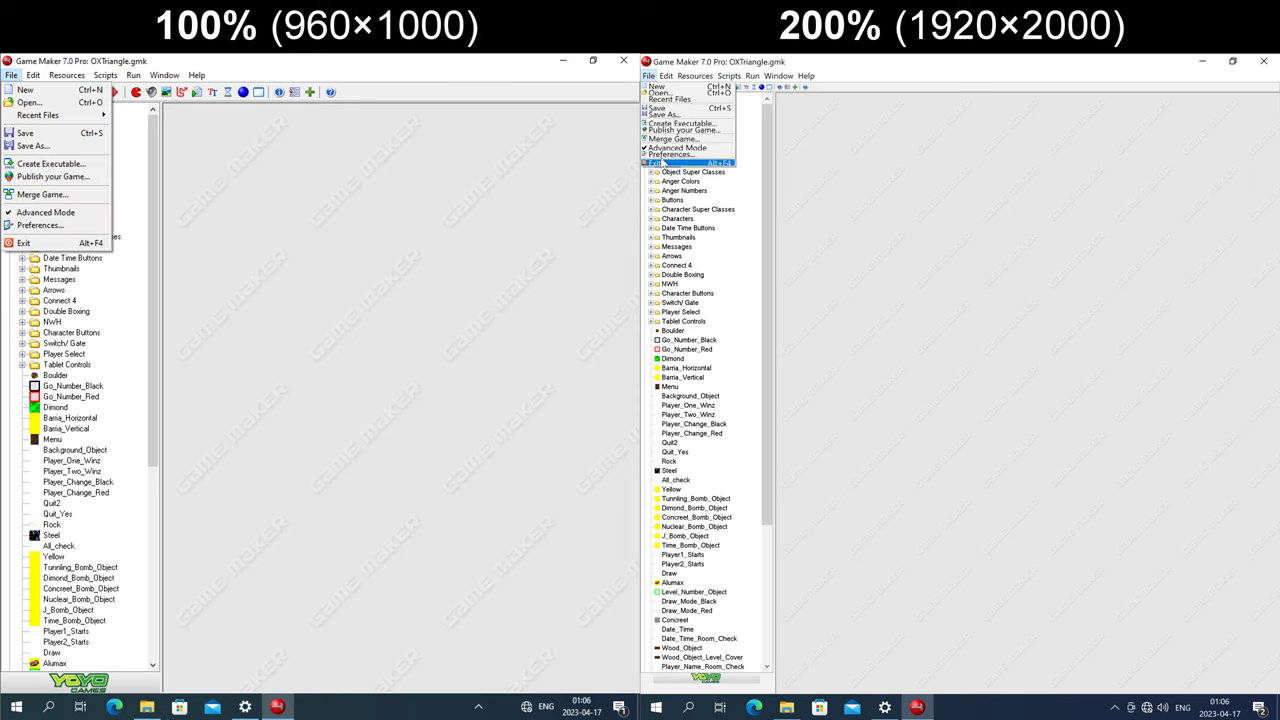
mouse_move(729, 77)
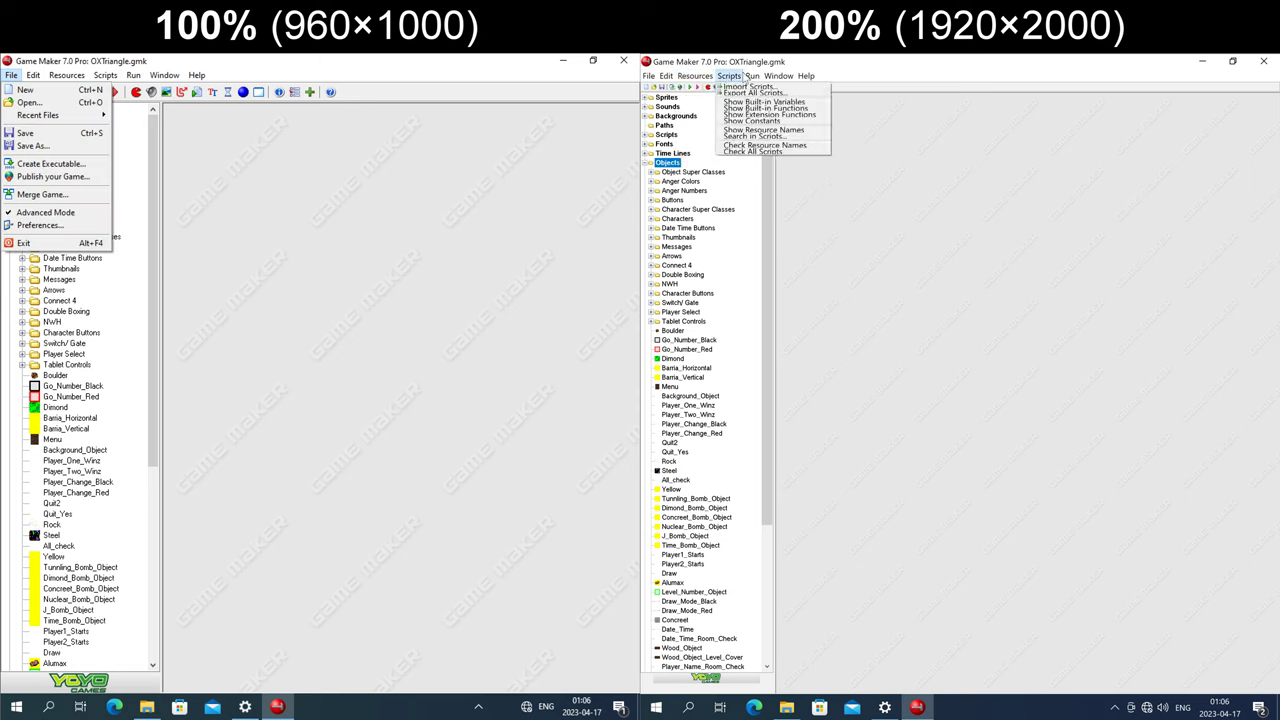
mouse_move(649, 77)
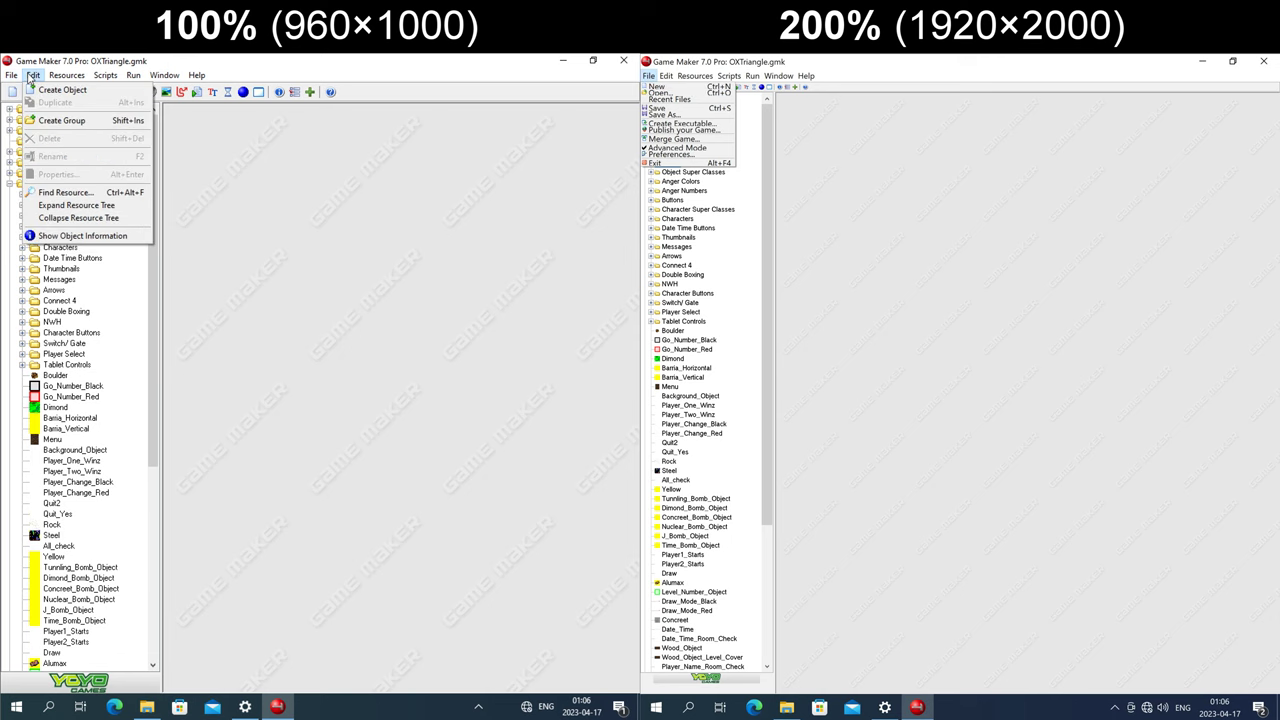
click(216, 81)
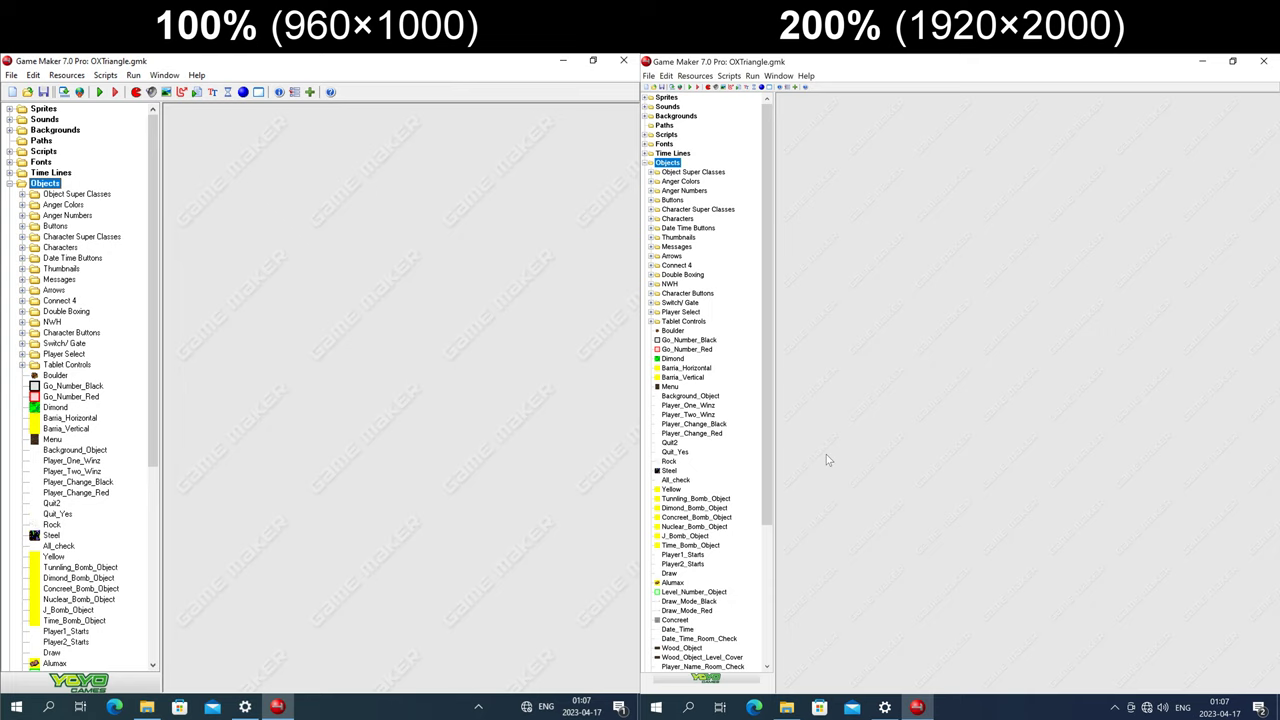
- Open the Boulder object's properties and enlarge the 200% window to show everything
click(52, 376)
double_click(52, 378)
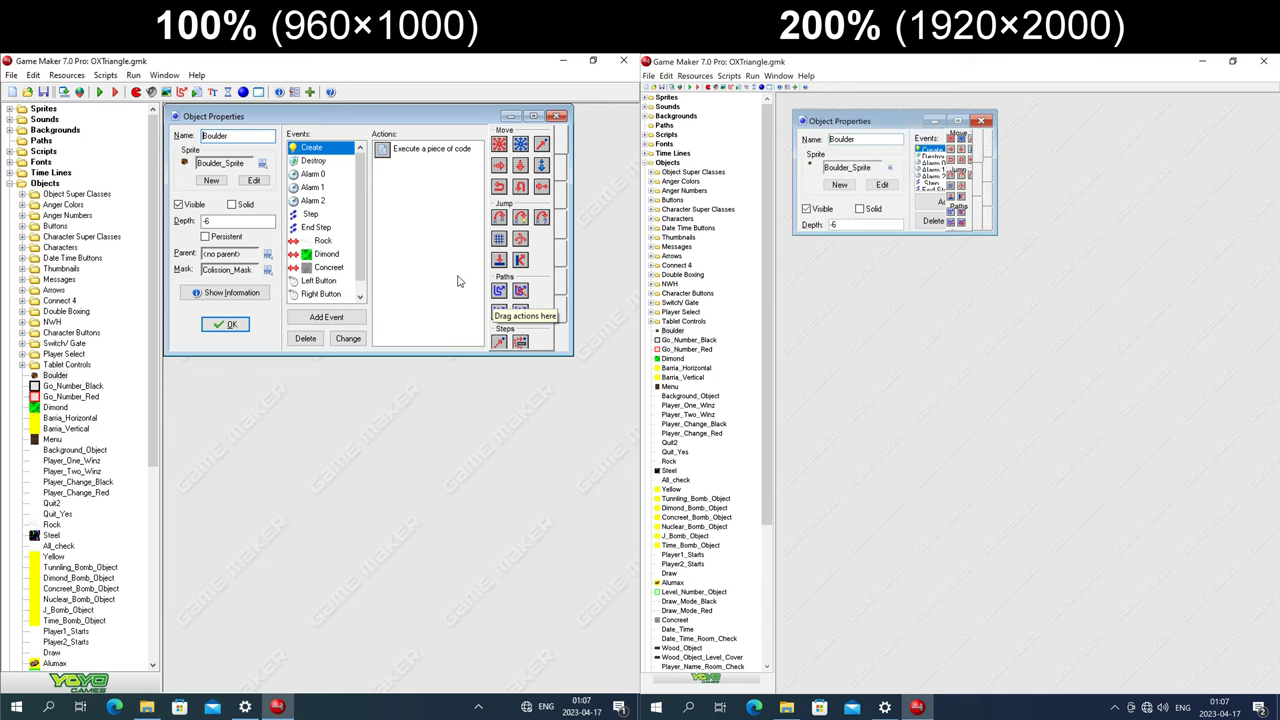
drag(997, 234, 1203, 368)
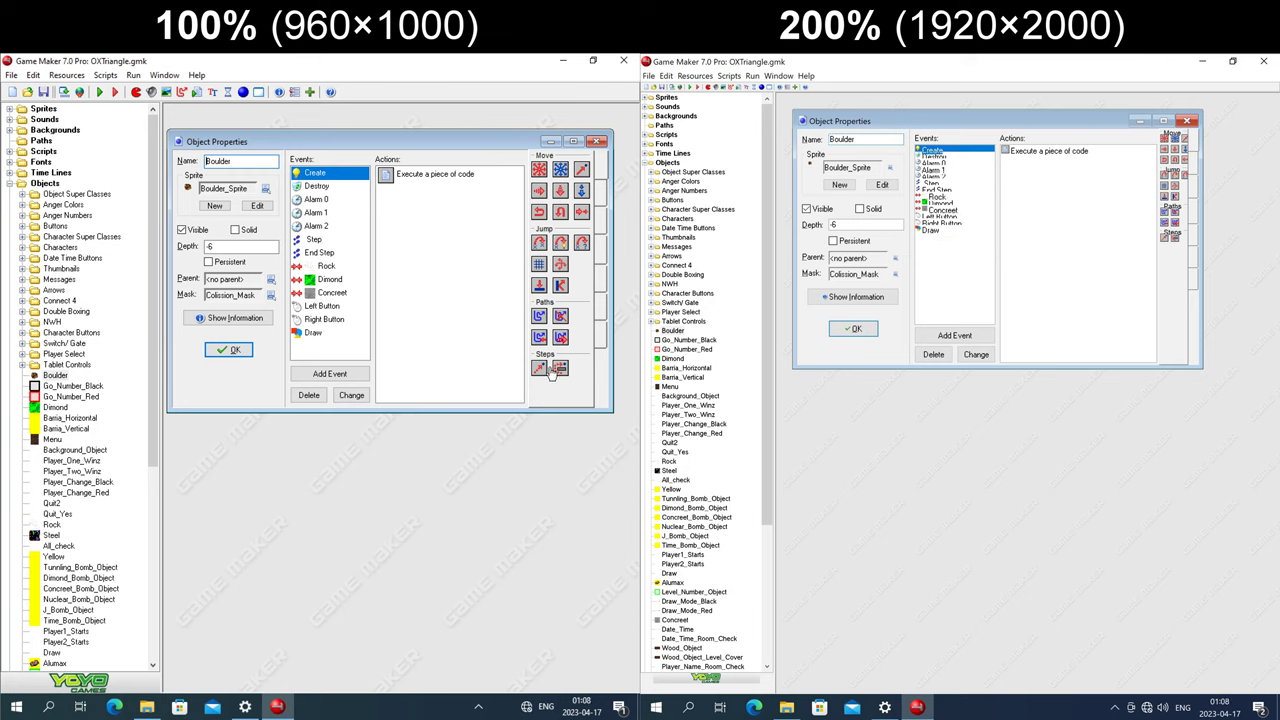
- Browse the object, code and drawing action tabs, return to movement, and start adding an event
click(603, 205)
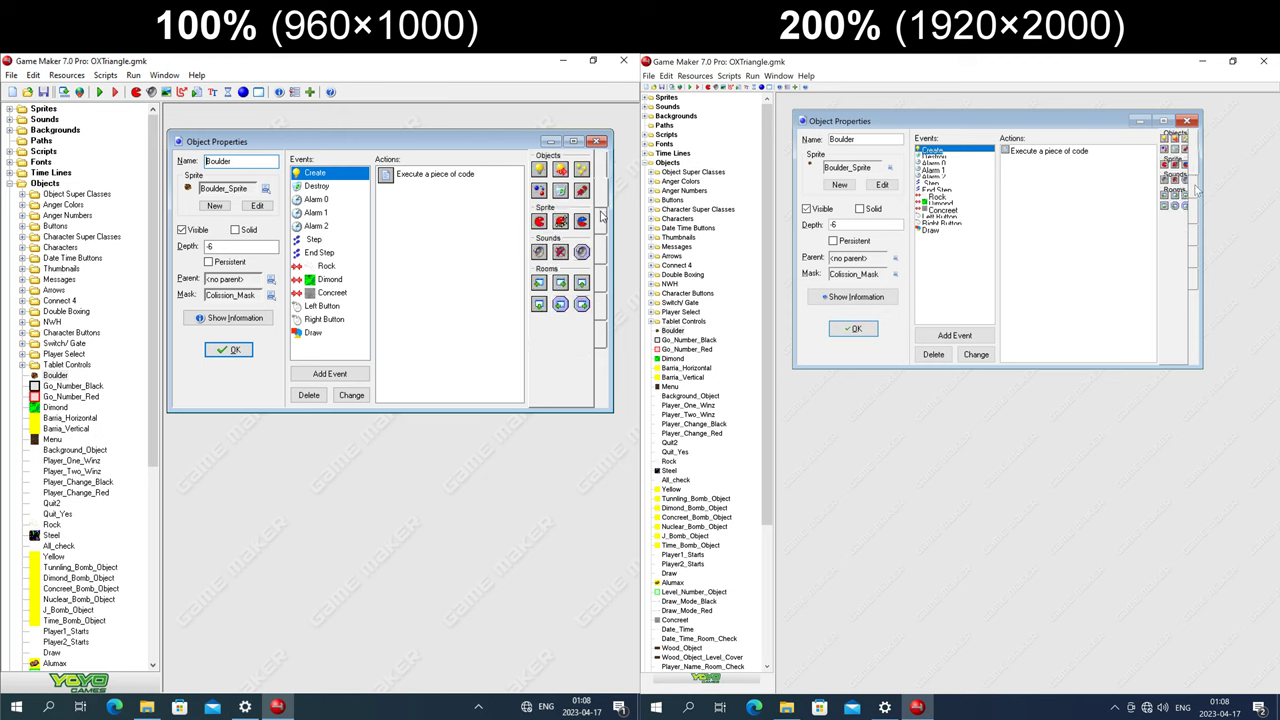
click(603, 232)
click(603, 258)
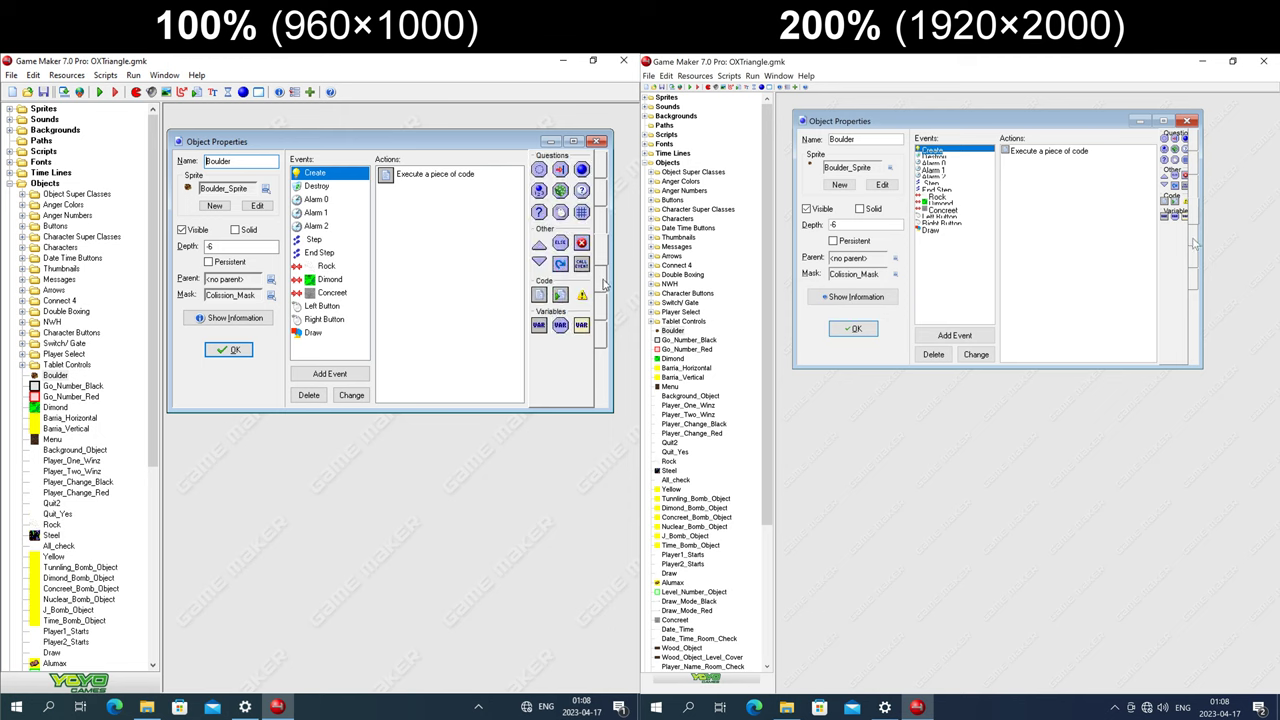
click(604, 285)
click(606, 311)
click(610, 340)
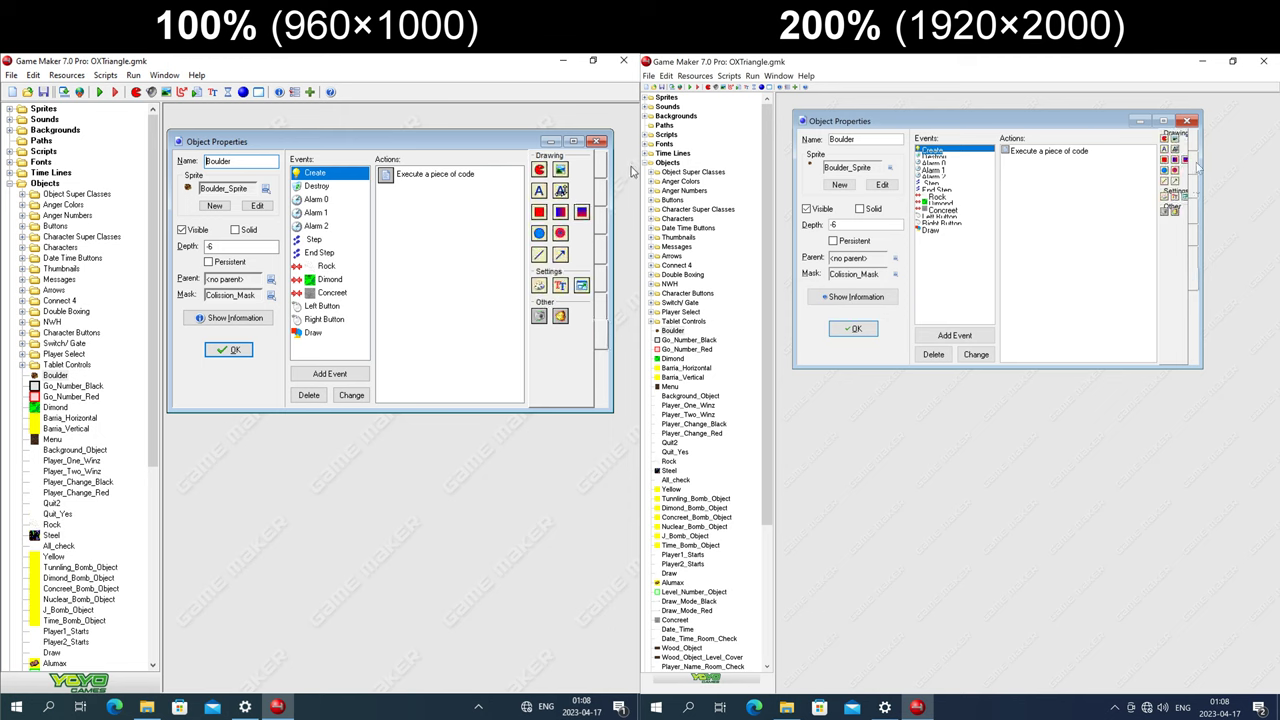
click(604, 176)
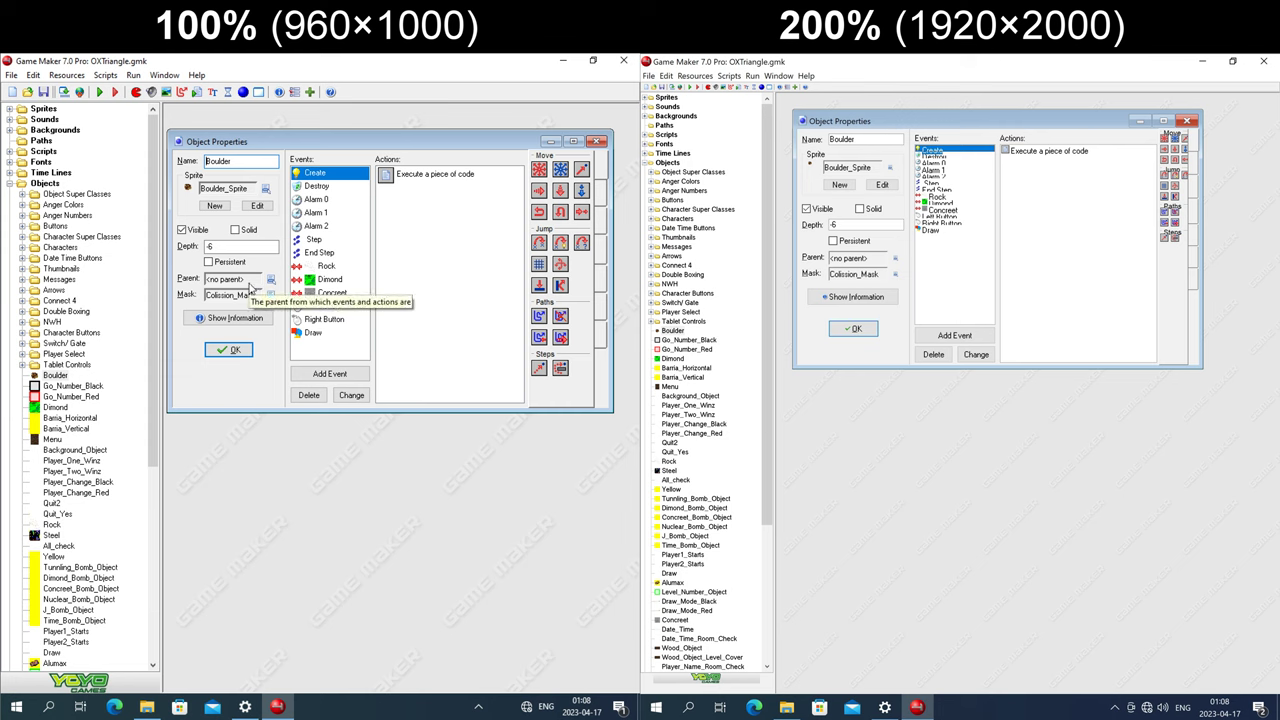
click(329, 373)
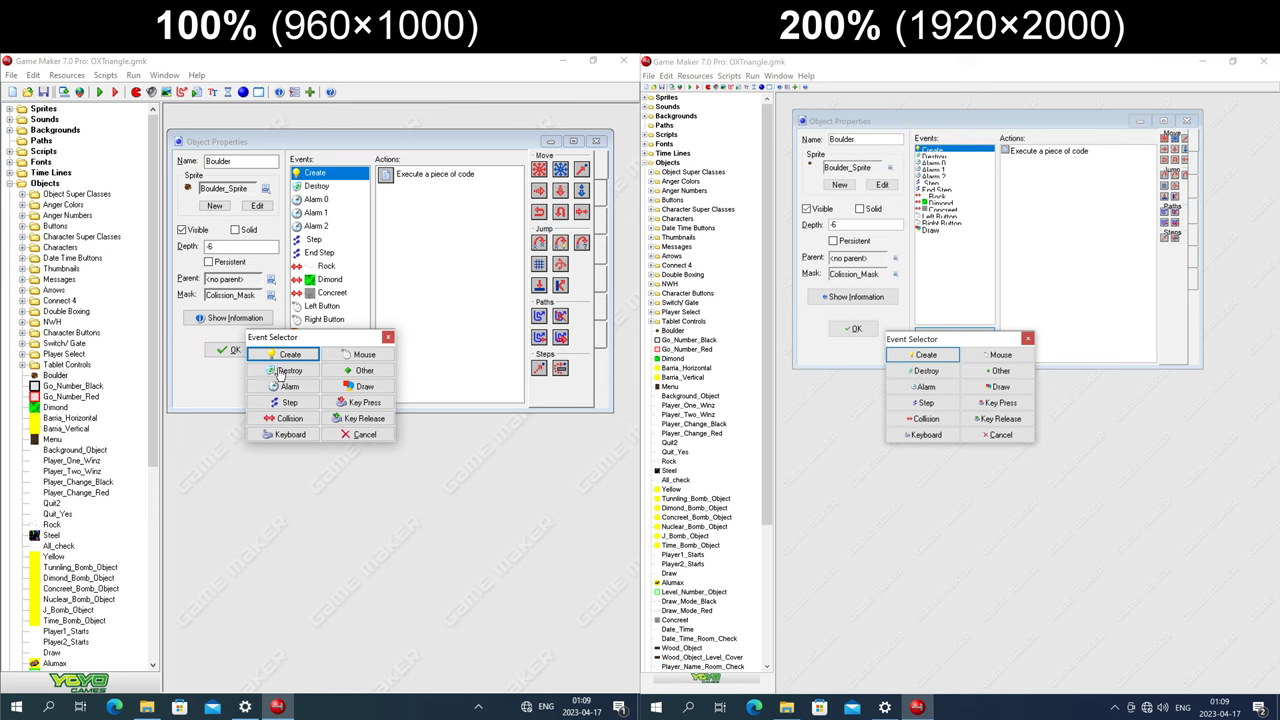
- Dismiss the Event Selector, view the Execute a piece of code action, and enlarge the 200% sprite window
click(360, 434)
double_click(430, 174)
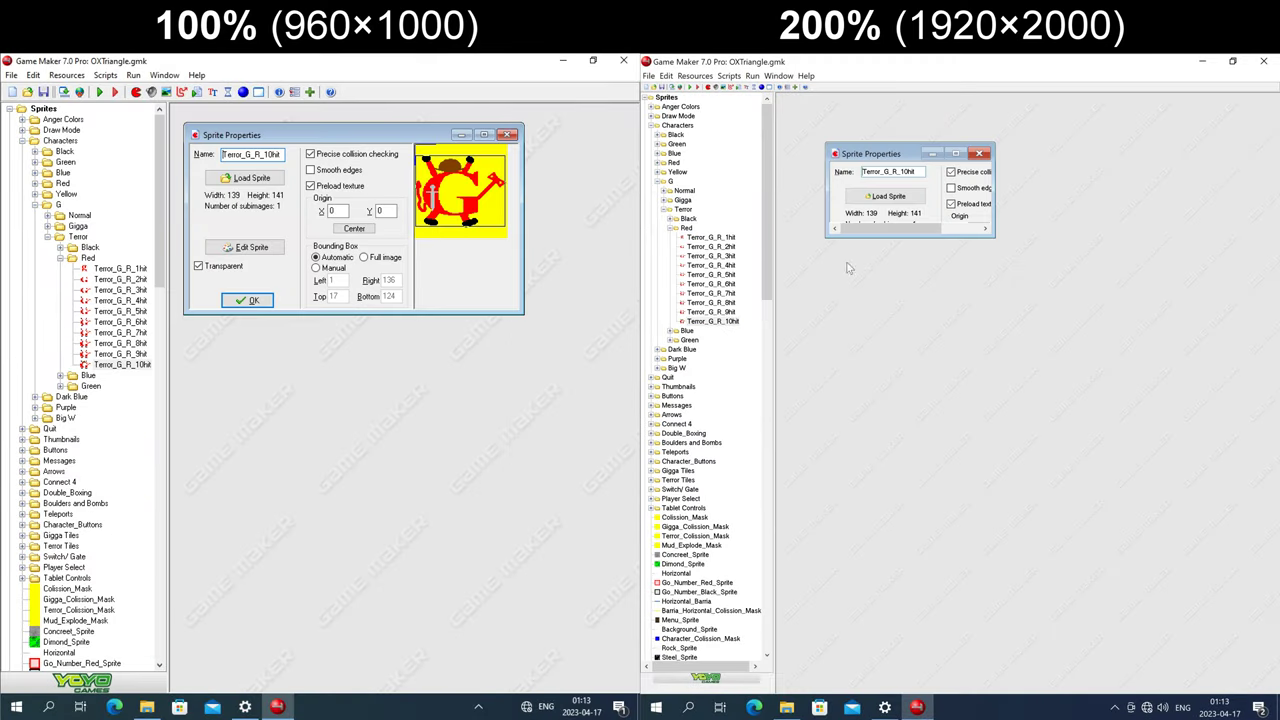
drag(971, 309, 1187, 361)
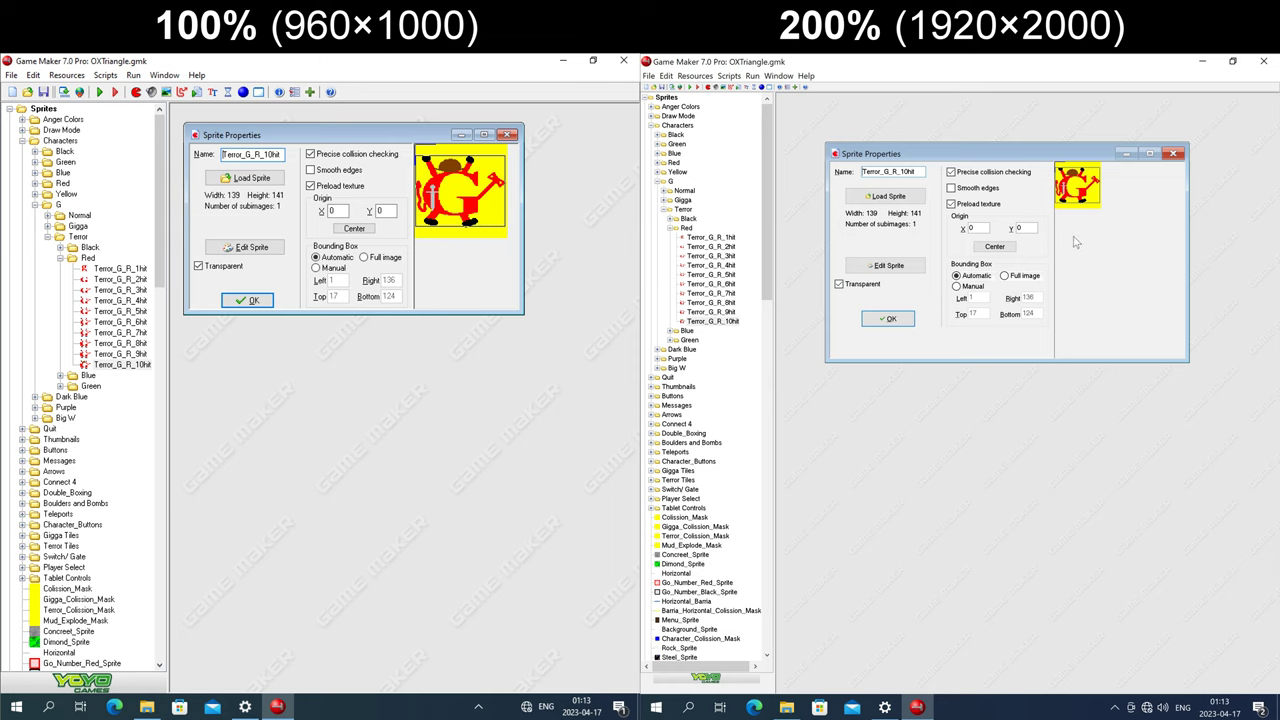
- Open the Terror_G_R_10hit sprite editor at both scalings and browse its Edit and Images menus
click(243, 248)
click(886, 267)
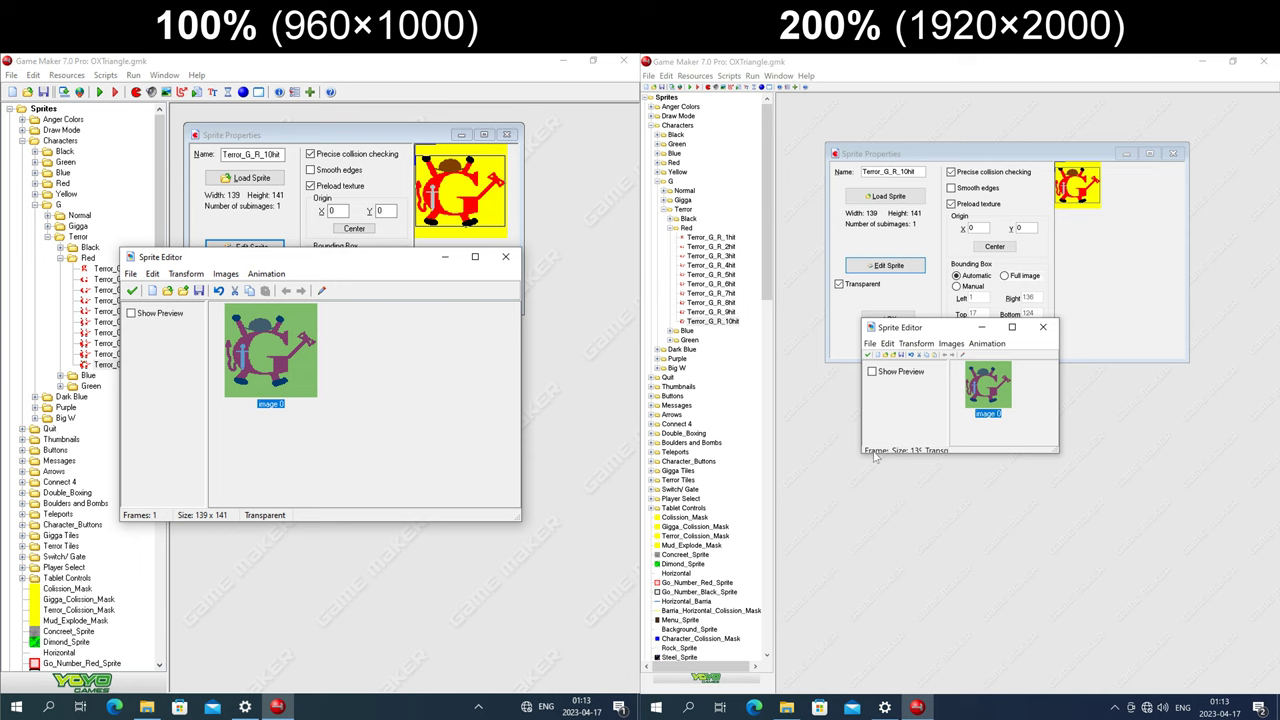
click(870, 343)
click(152, 273)
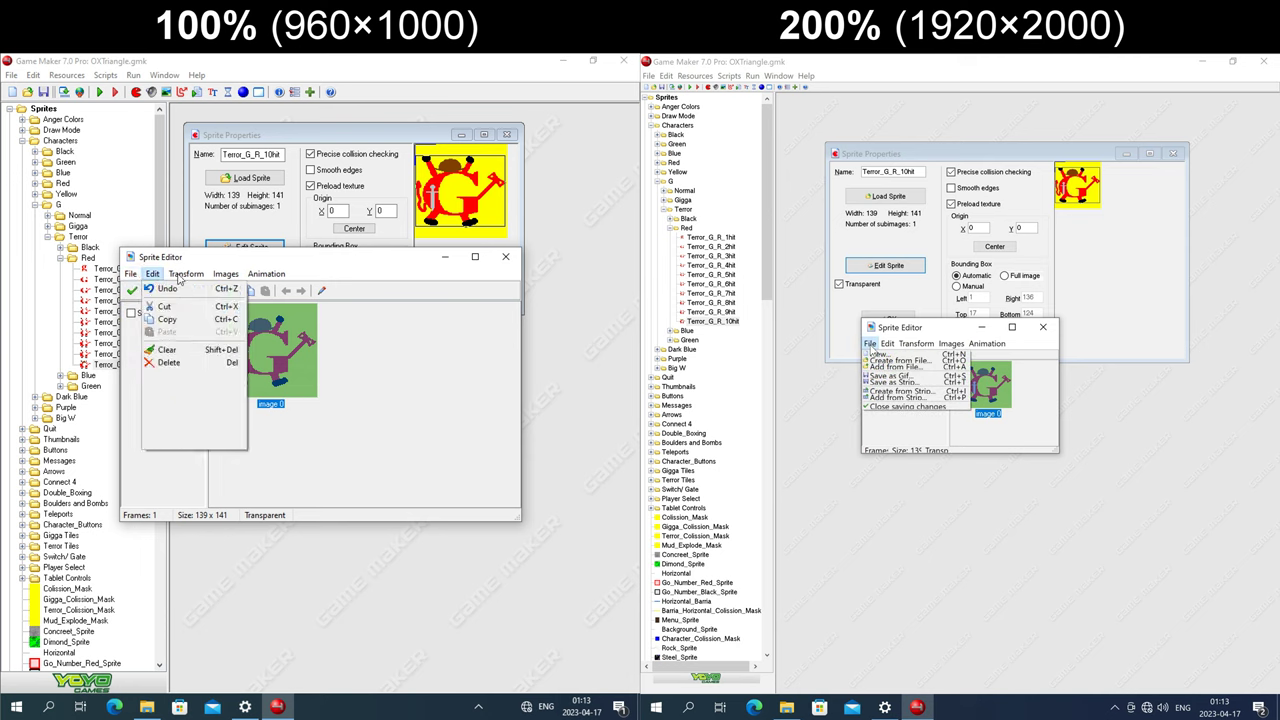
mouse_move(227, 279)
mouse_move(975, 345)
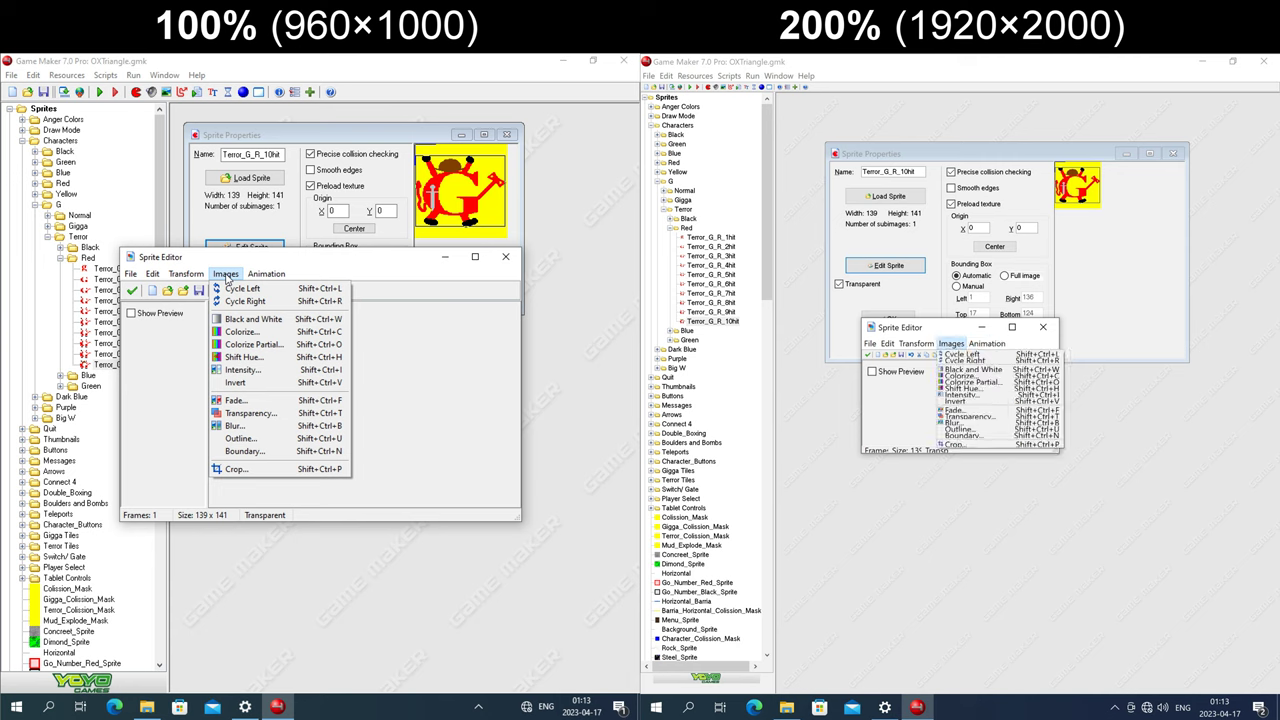
click(227, 275)
click(951, 344)
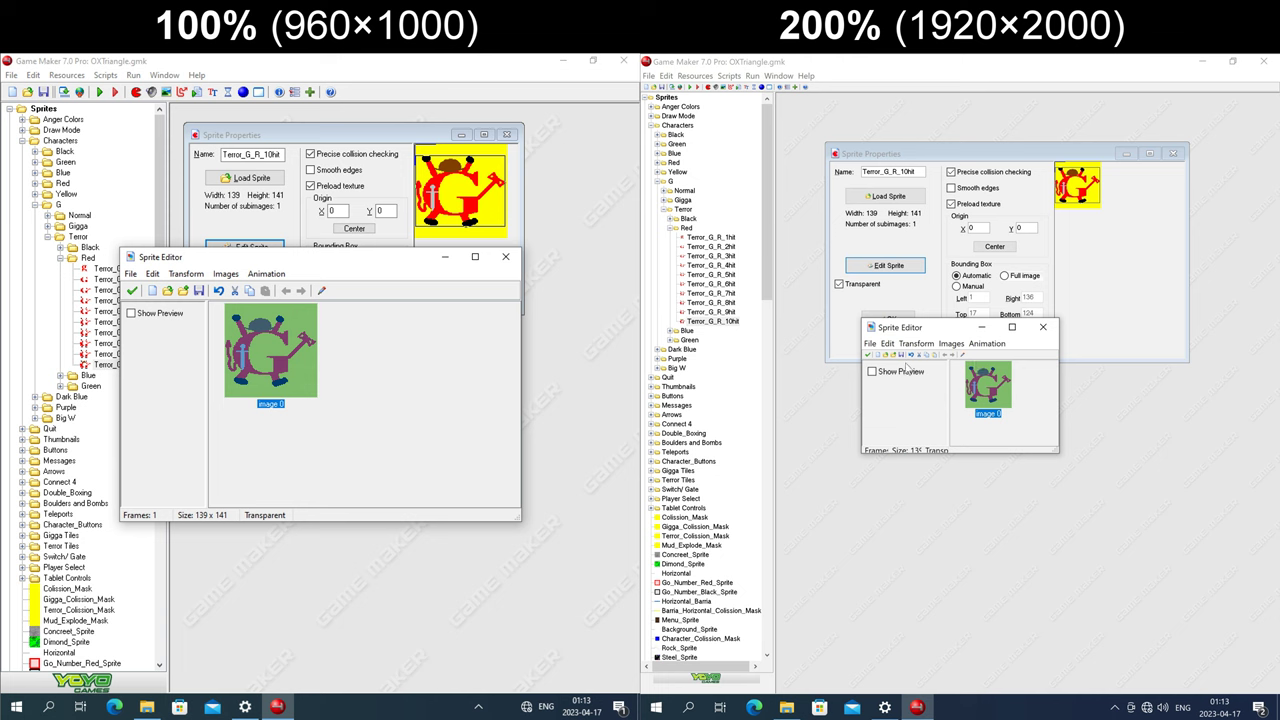
- Open image 0 in the painting editor, then open the M_Sound sound's properties
click(951, 344)
click(321, 290)
click(962, 357)
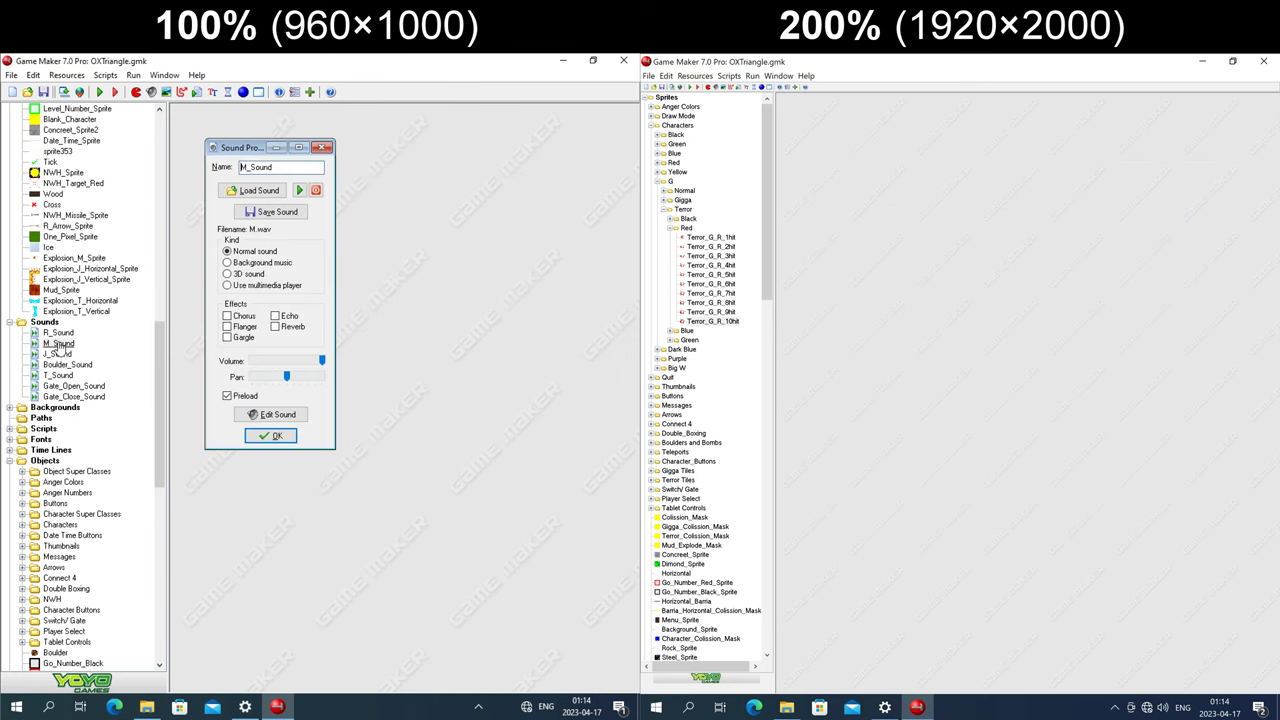
double_click(669, 219)
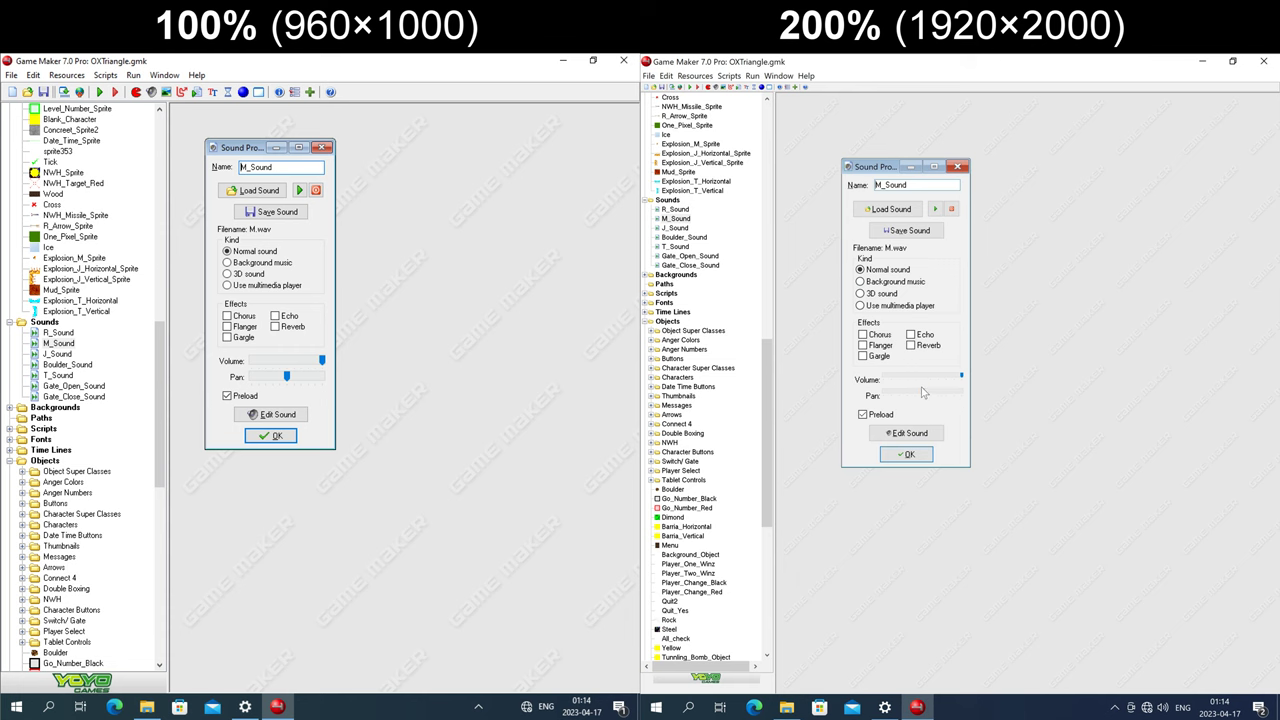
- Close M_Sound, view the enlarged OXD_Logo background, then open and shorten the Character_Move script window
key(Return)
click(57, 215)
double_click(57, 215)
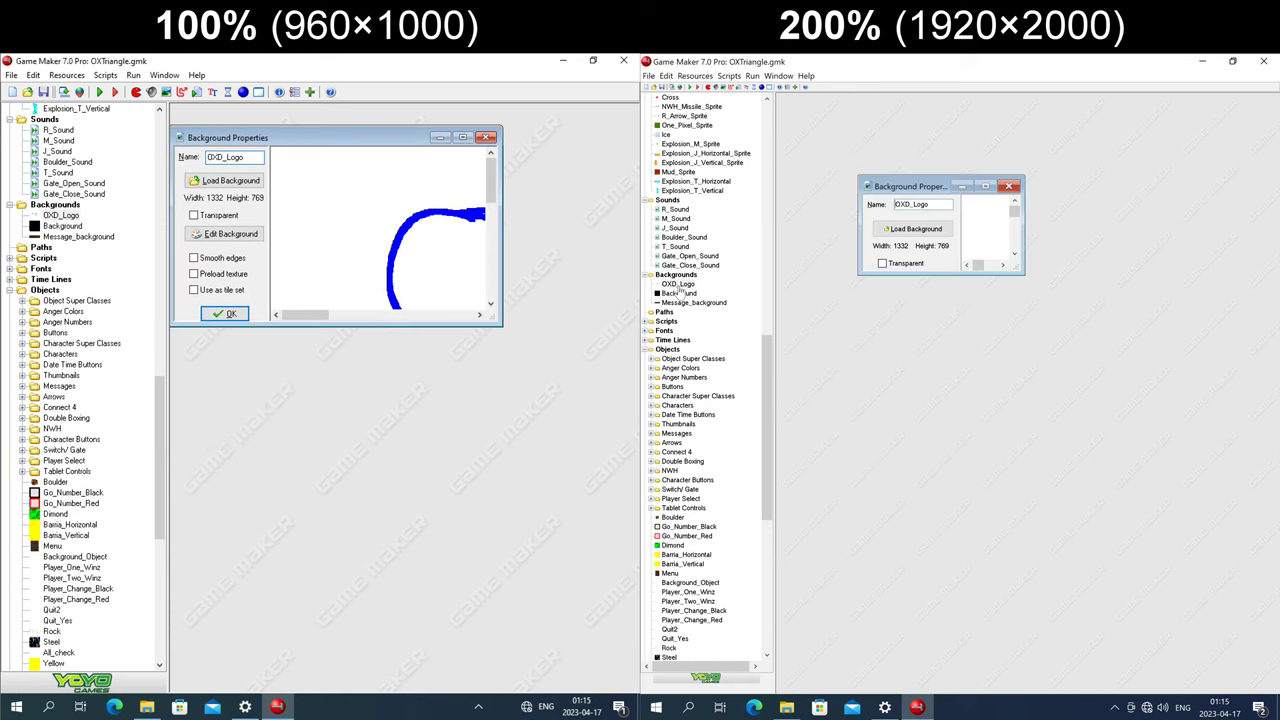
drag(504, 329, 631, 576)
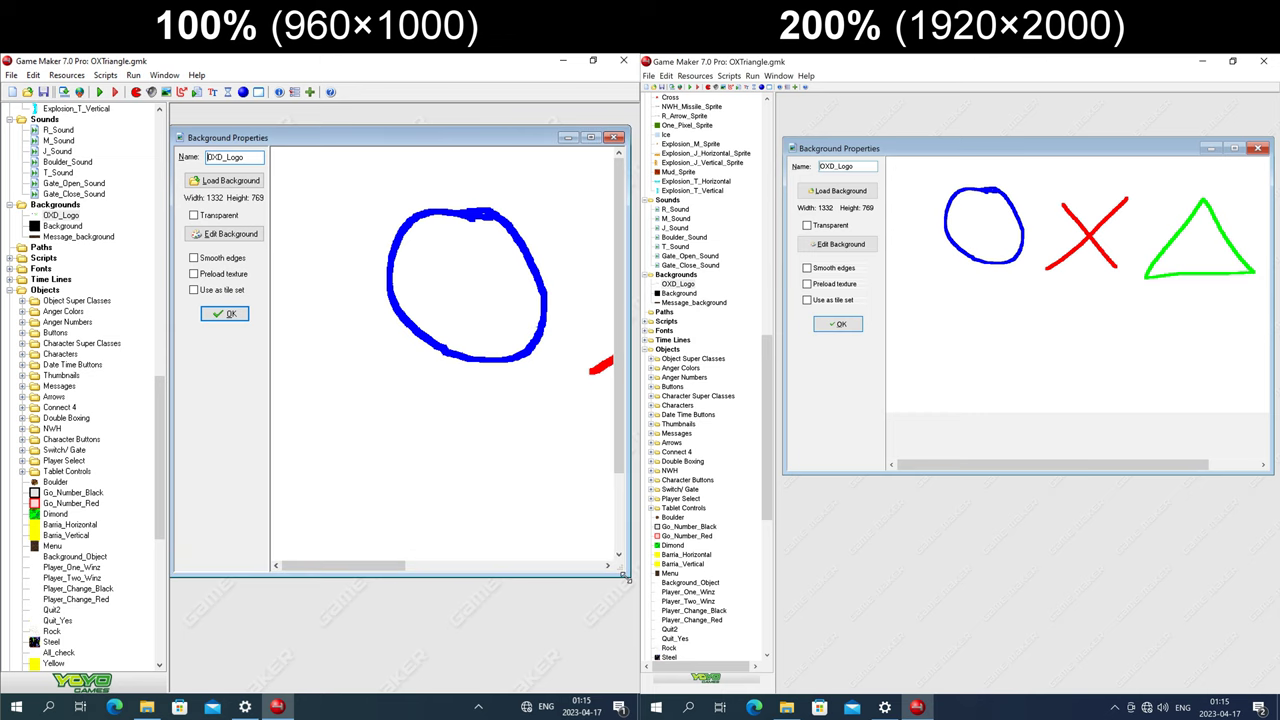
mouse_move(365, 568)
mouse_down()
mouse_move(515, 572)
mouse_move(350, 572)
mouse_up()
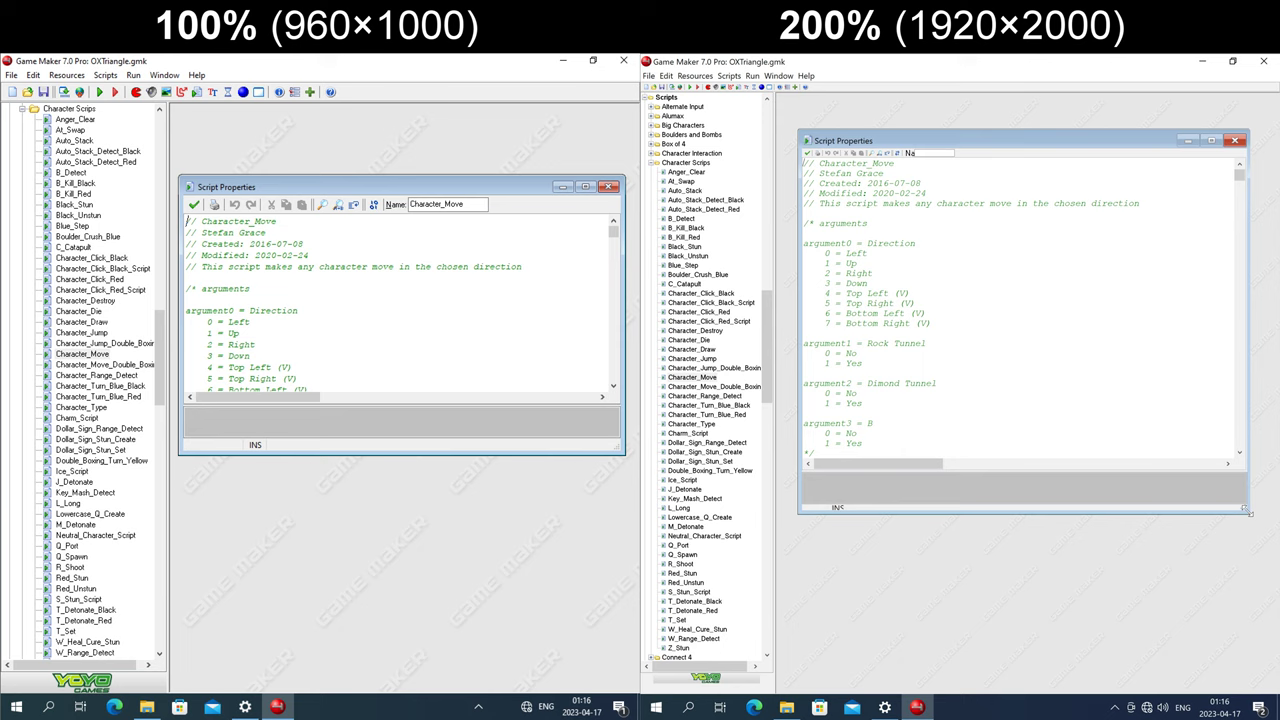
drag(441, 428, 441, 684)
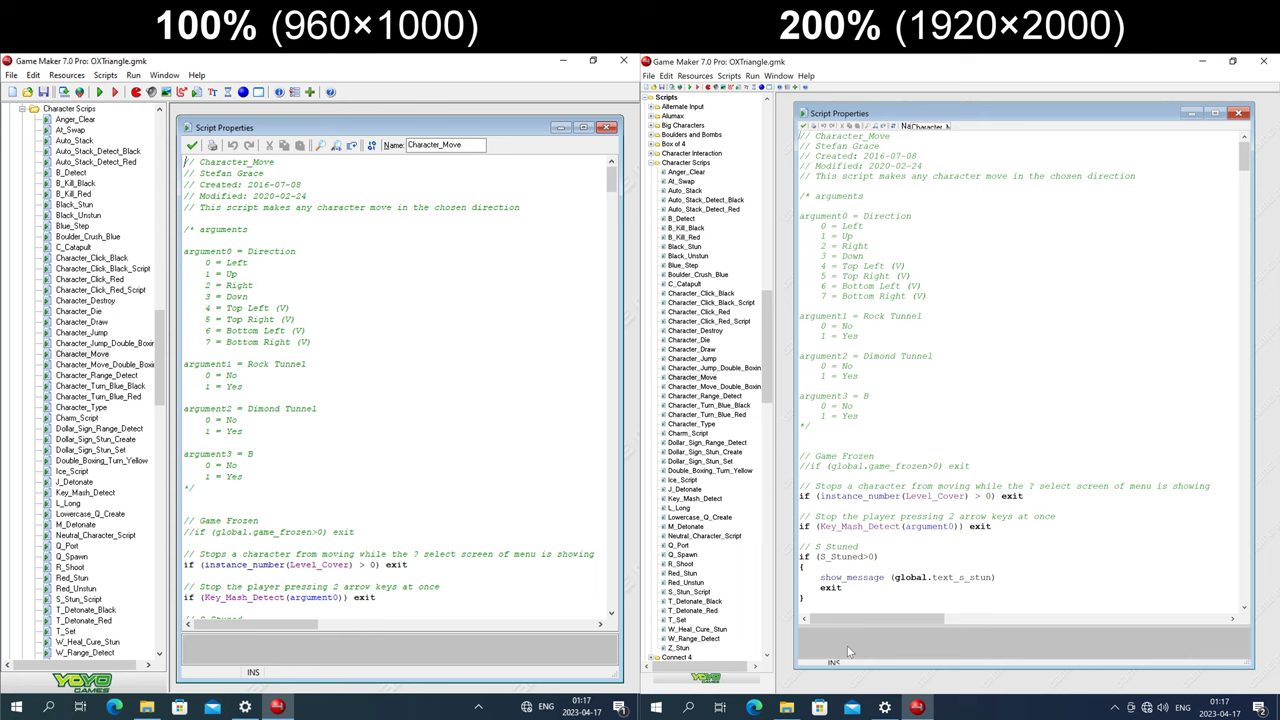
- Open path4, then enlarge the 200% Path Properties window and move it up and left
drag(1244, 155, 1220, 560)
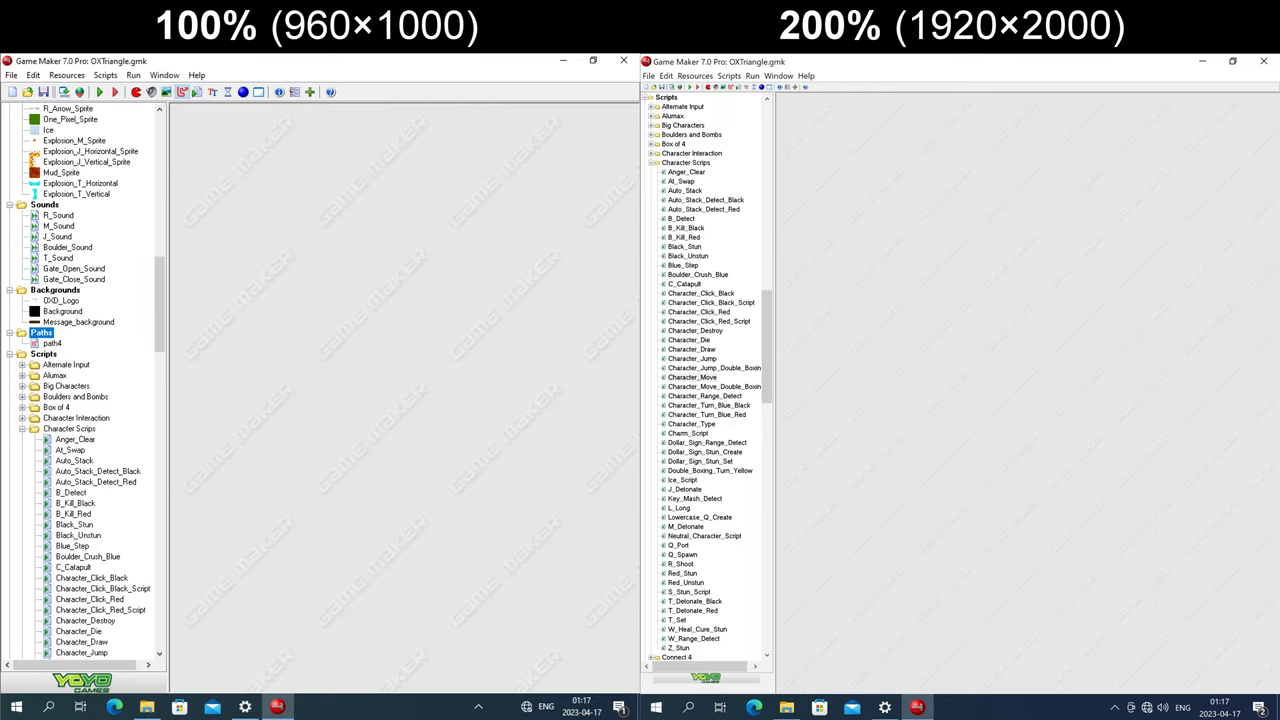
drag(1085, 372, 1238, 626)
drag(945, 220, 895, 191)
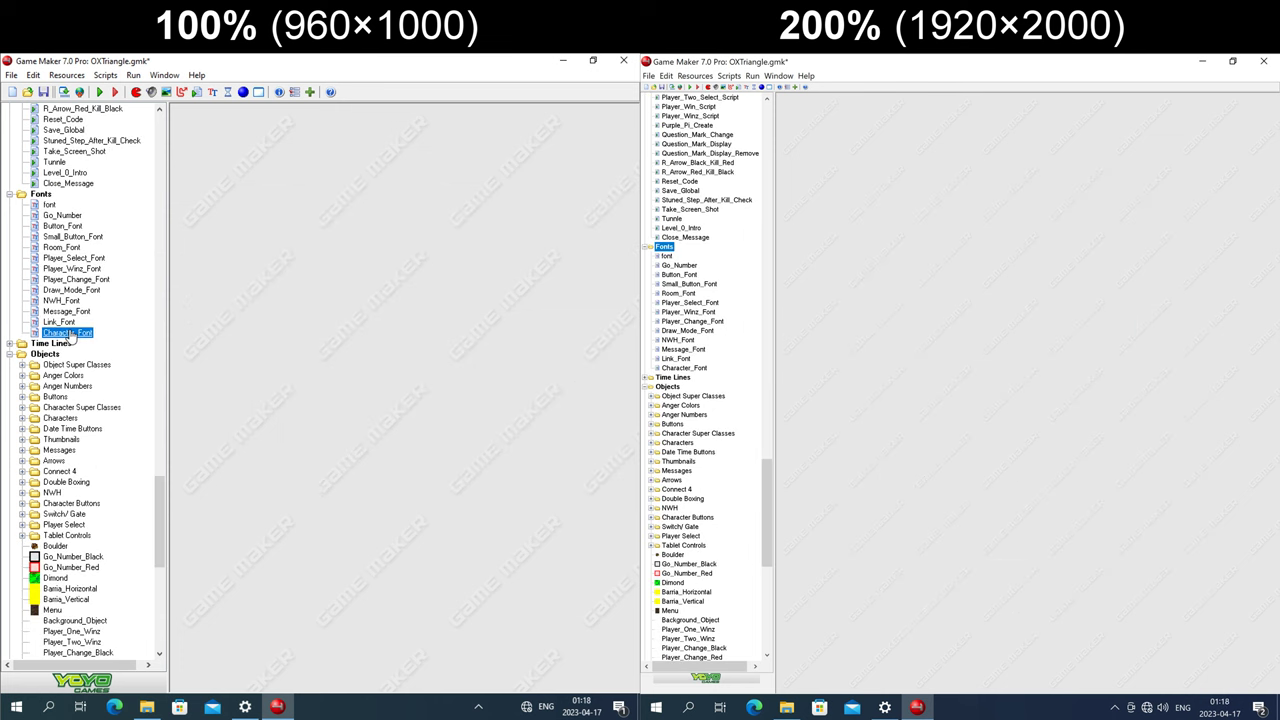
- Open the Character_Font and Colission_Mask_Timeline properties at both scalings
double_click(72, 337)
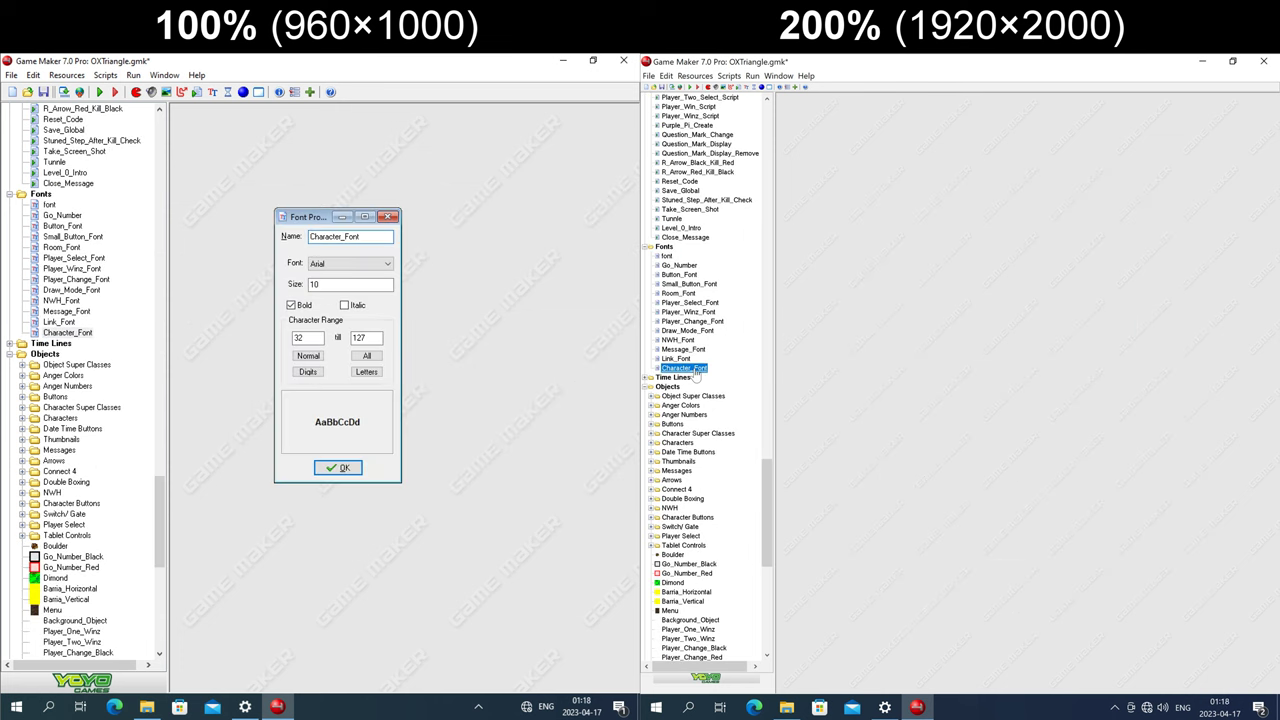
double_click(684, 368)
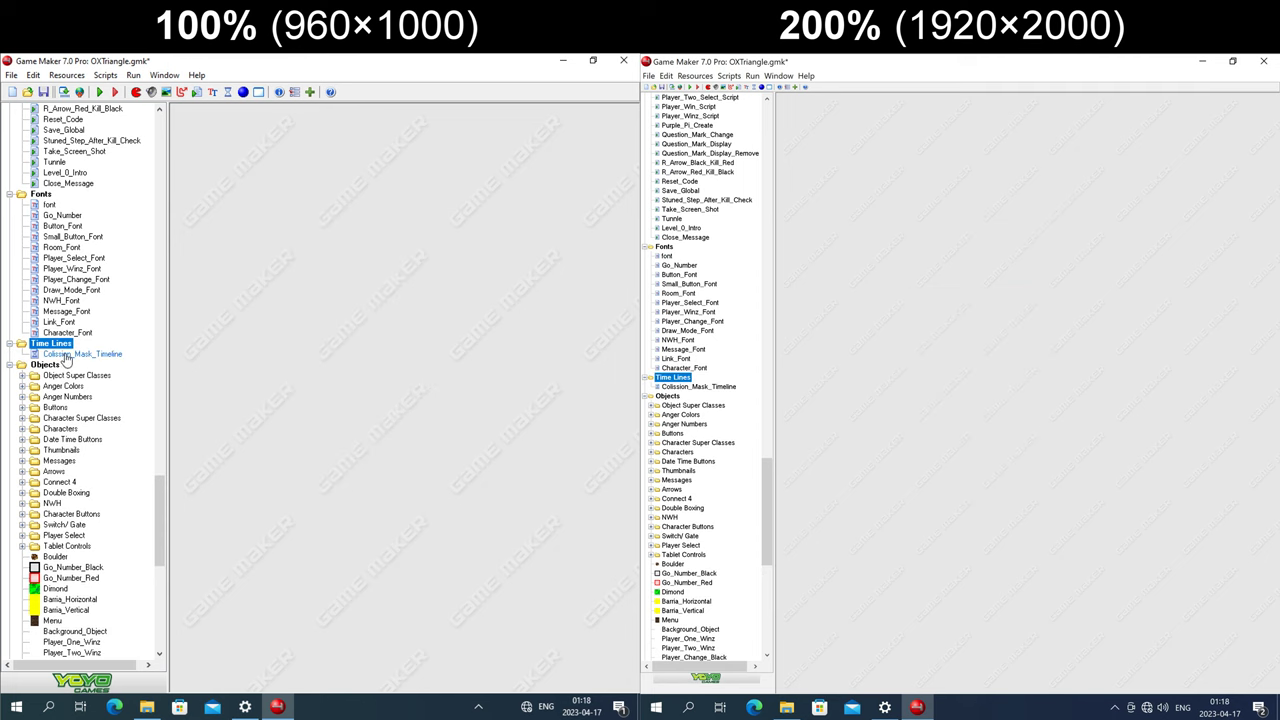
double_click(82, 354)
double_click(698, 386)
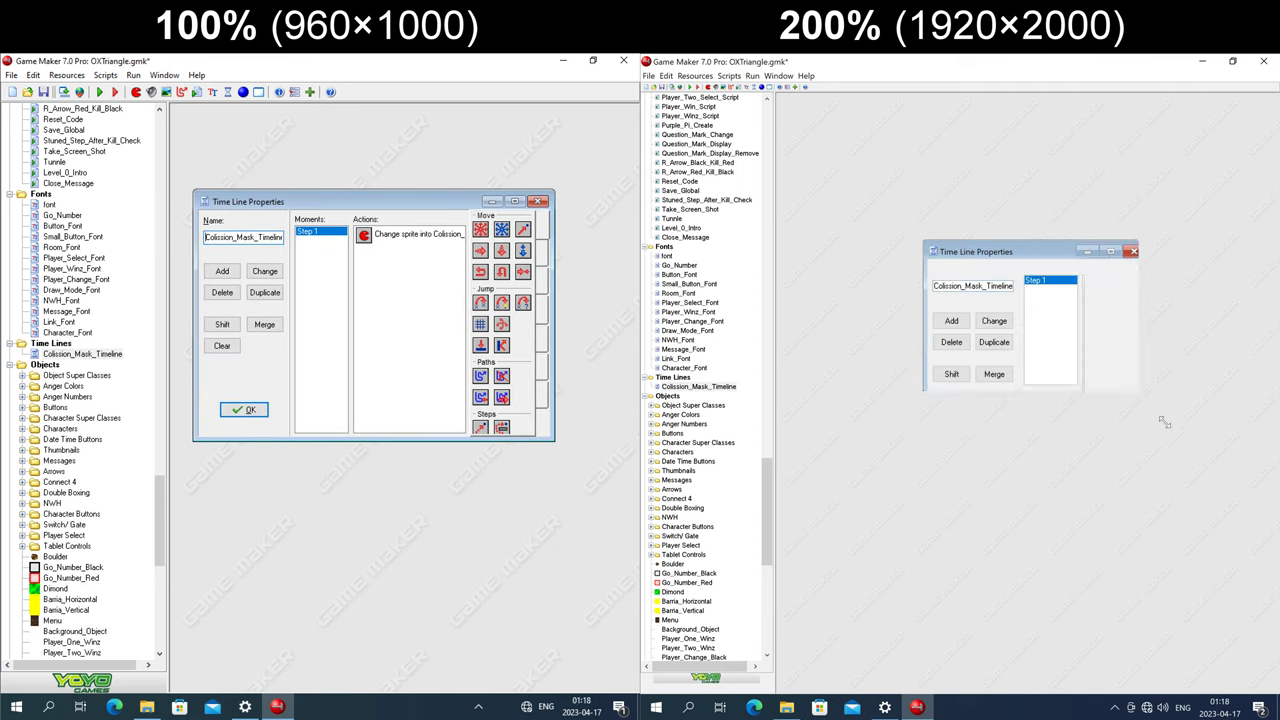
- Browse the first groups of timeline actions in Colission_Mask_Timeline
click(594, 384)
click(594, 384)
click(1189, 250)
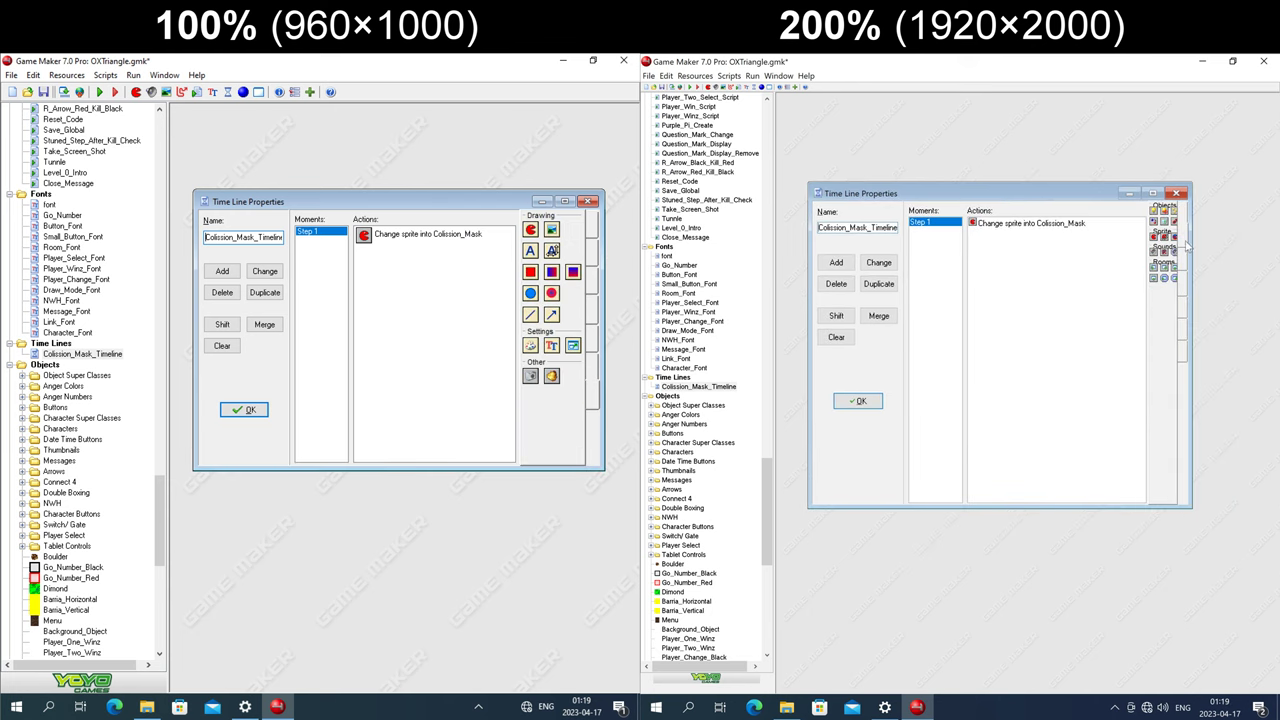
click(1189, 272)
click(1189, 292)
click(1186, 312)
- Browse the drawing, settings and remaining action groups, then open the level room enlarged
click(1184, 330)
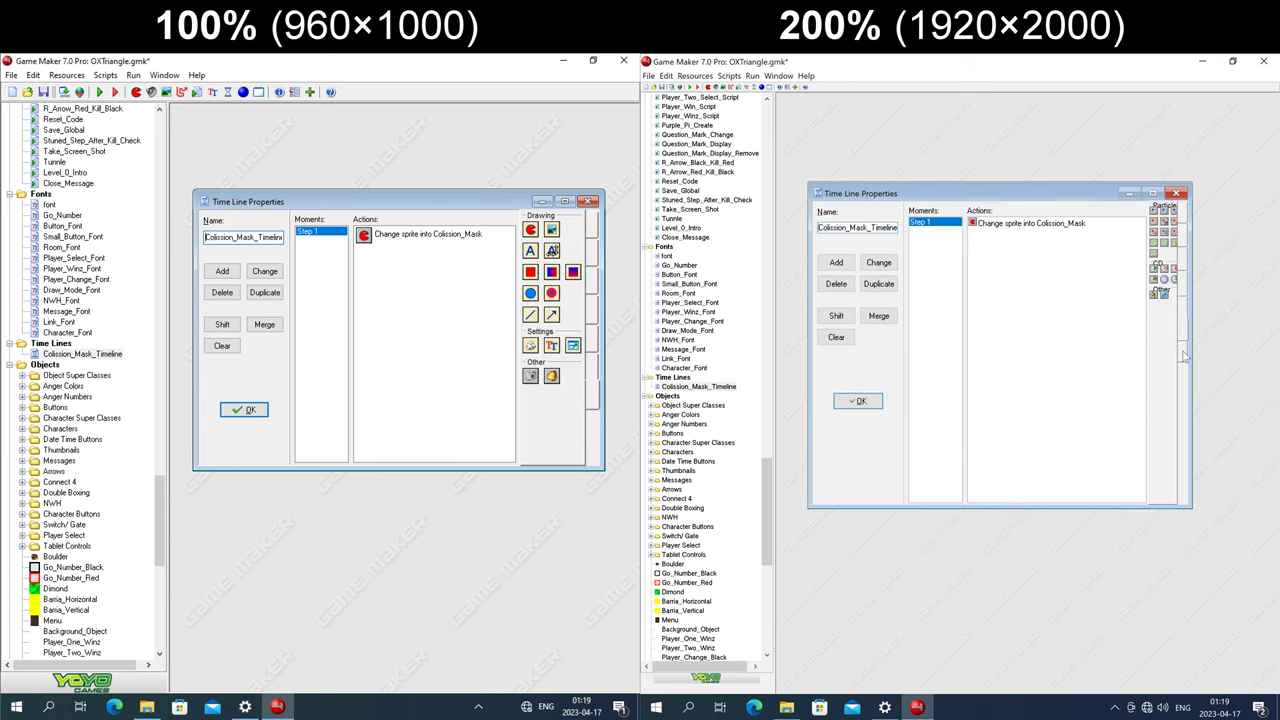
click(1182, 322)
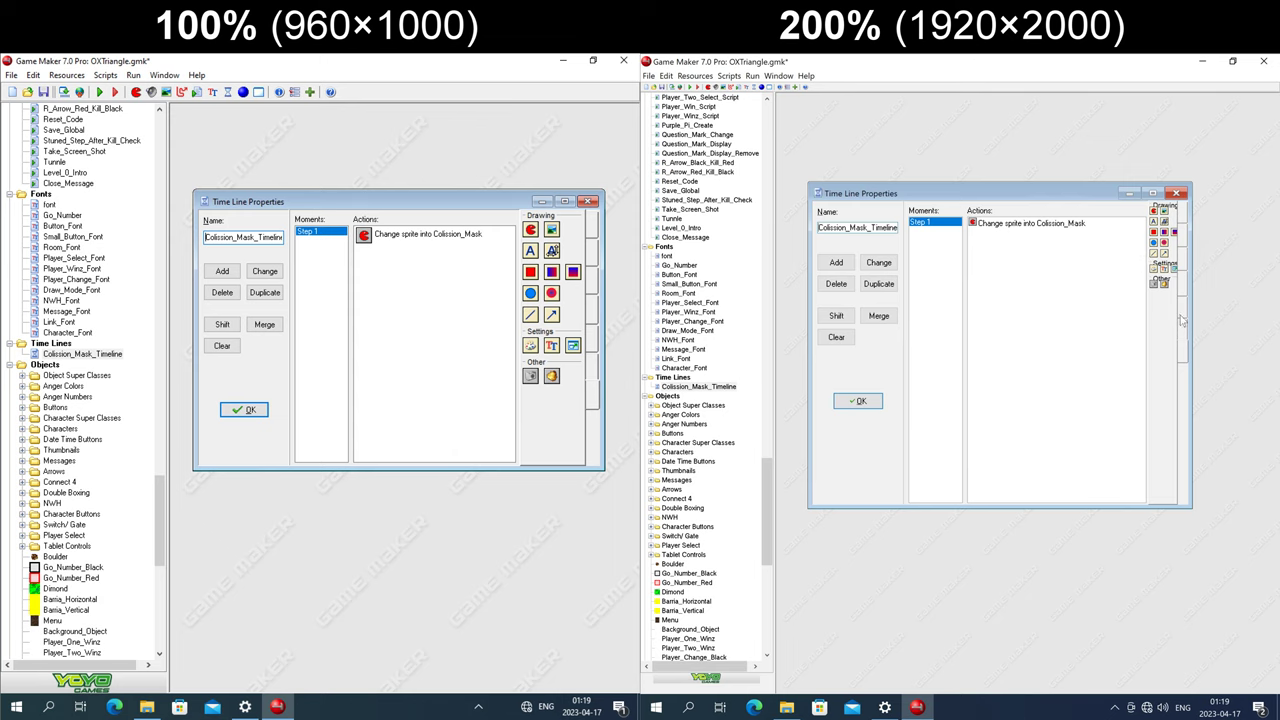
click(1184, 340)
click(1186, 320)
click(1187, 300)
click(1188, 285)
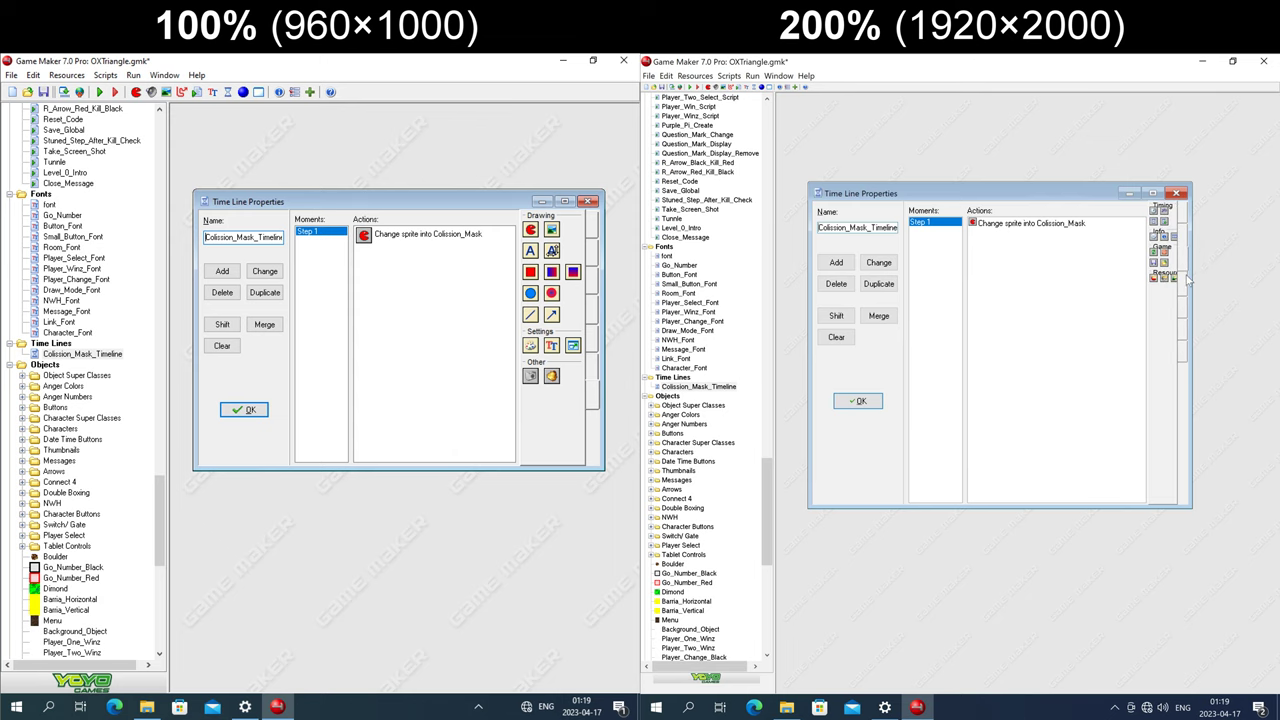
click(1188, 256)
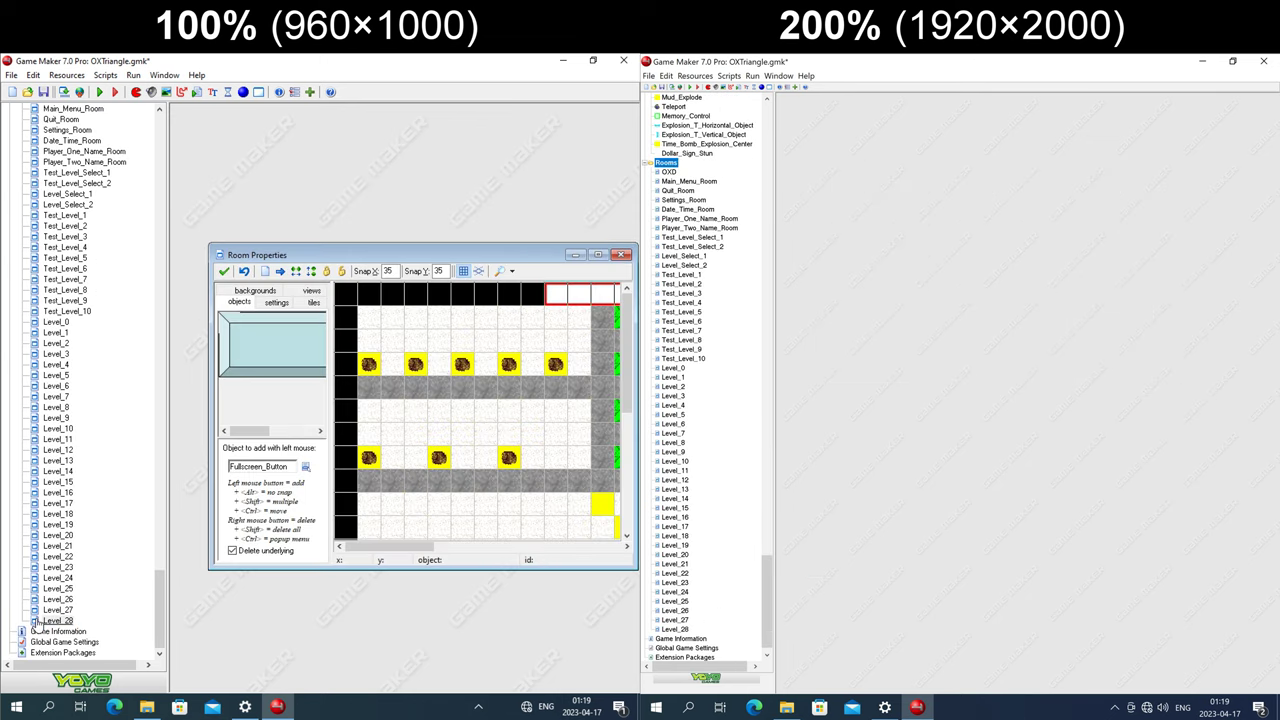
double_click(34, 621)
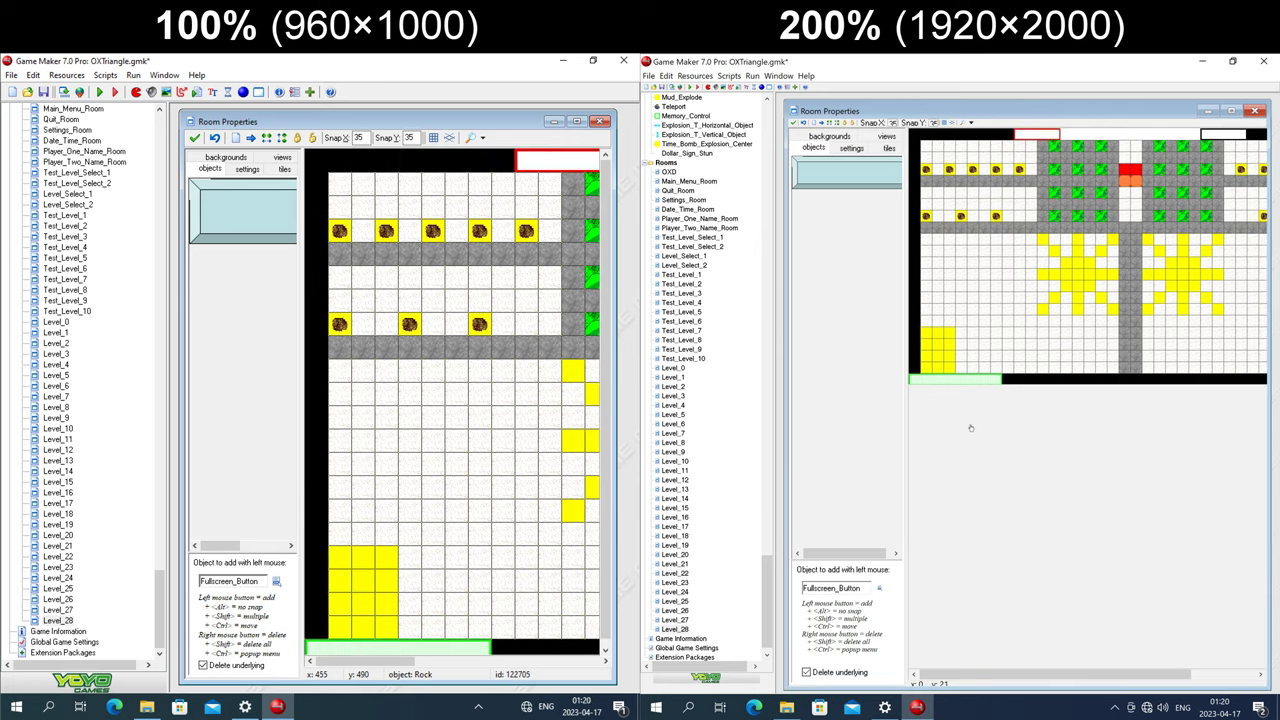
- Browse the popup list of objects available to place in the room, then close Room Properties
click(880, 588)
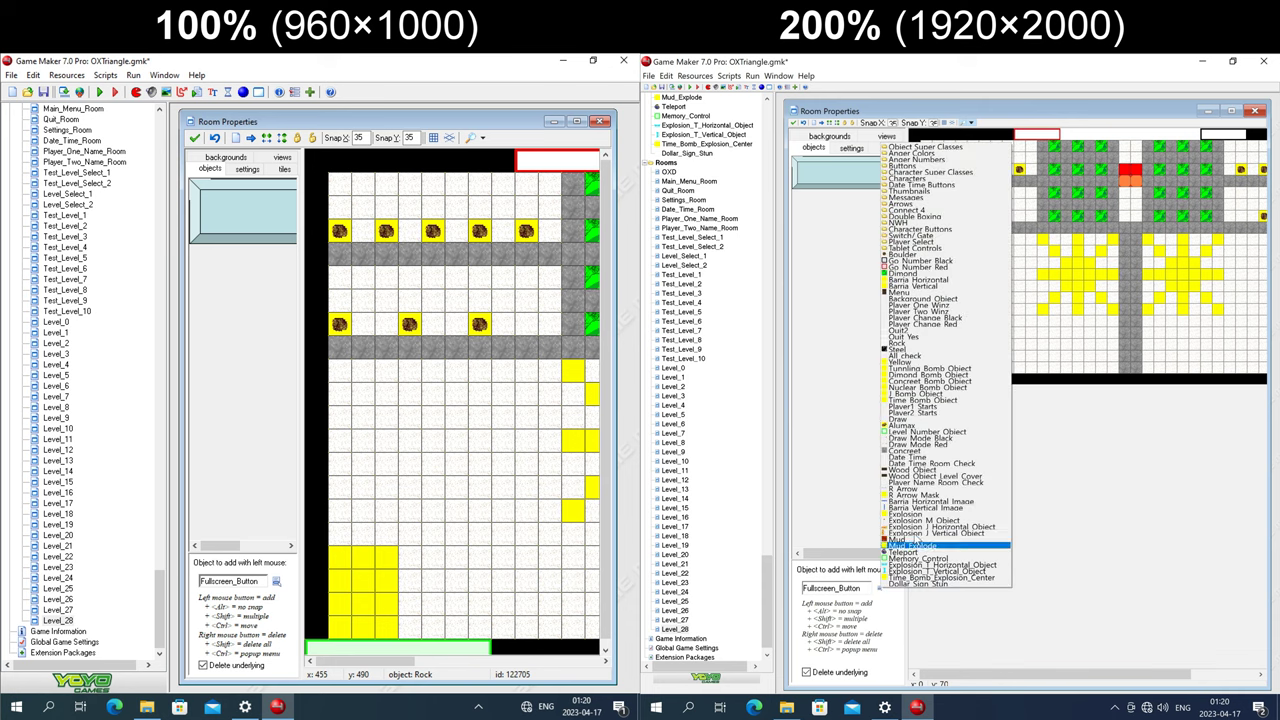
click(277, 581)
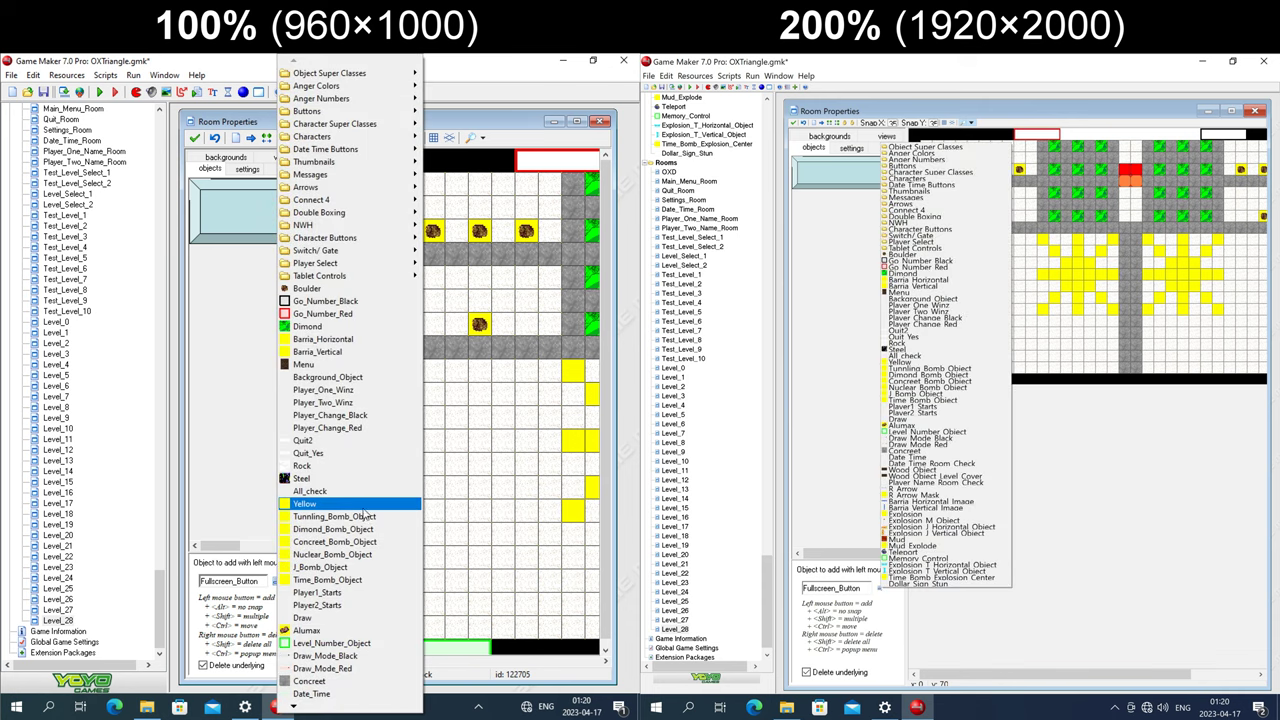
mouse_move(330, 73)
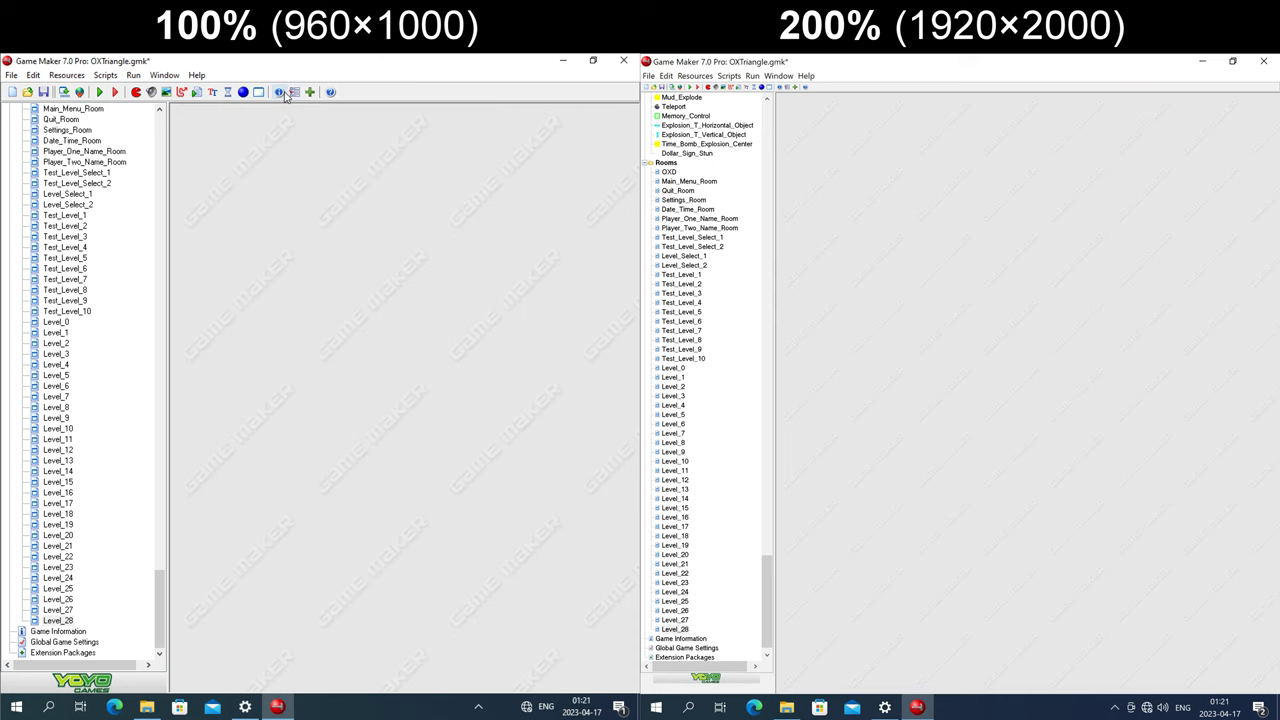
- Close the room, open the OXTriangle Game Information text, and look through its editor menus
click(258, 91)
click(782, 88)
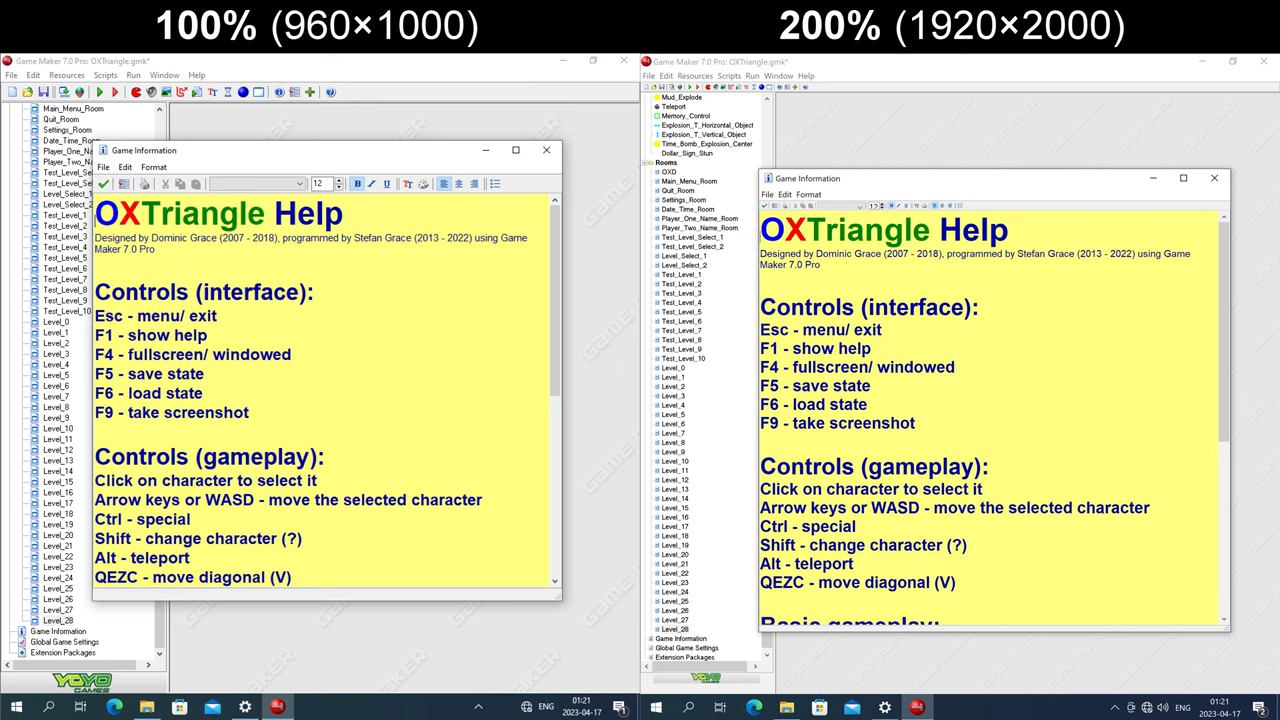
click(767, 194)
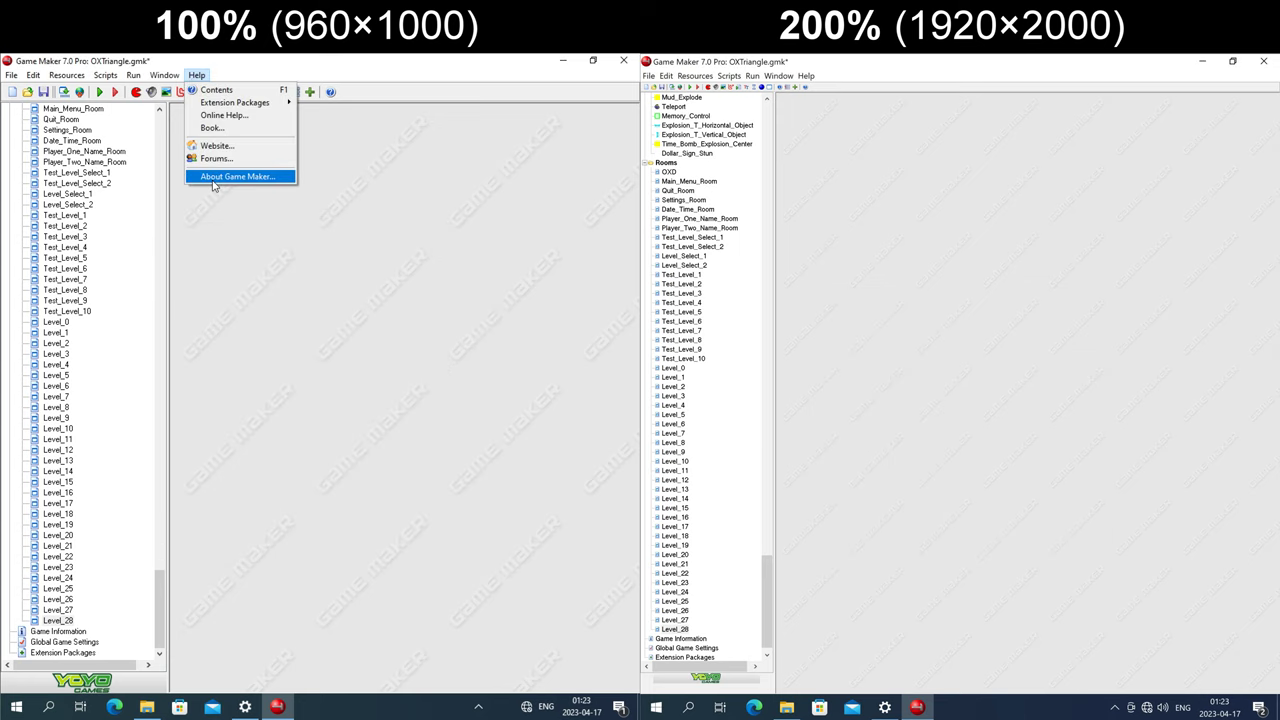
- View the version 7.0 details under Help > About Game Maker, then close the About box
click(806, 75)
click(820, 130)
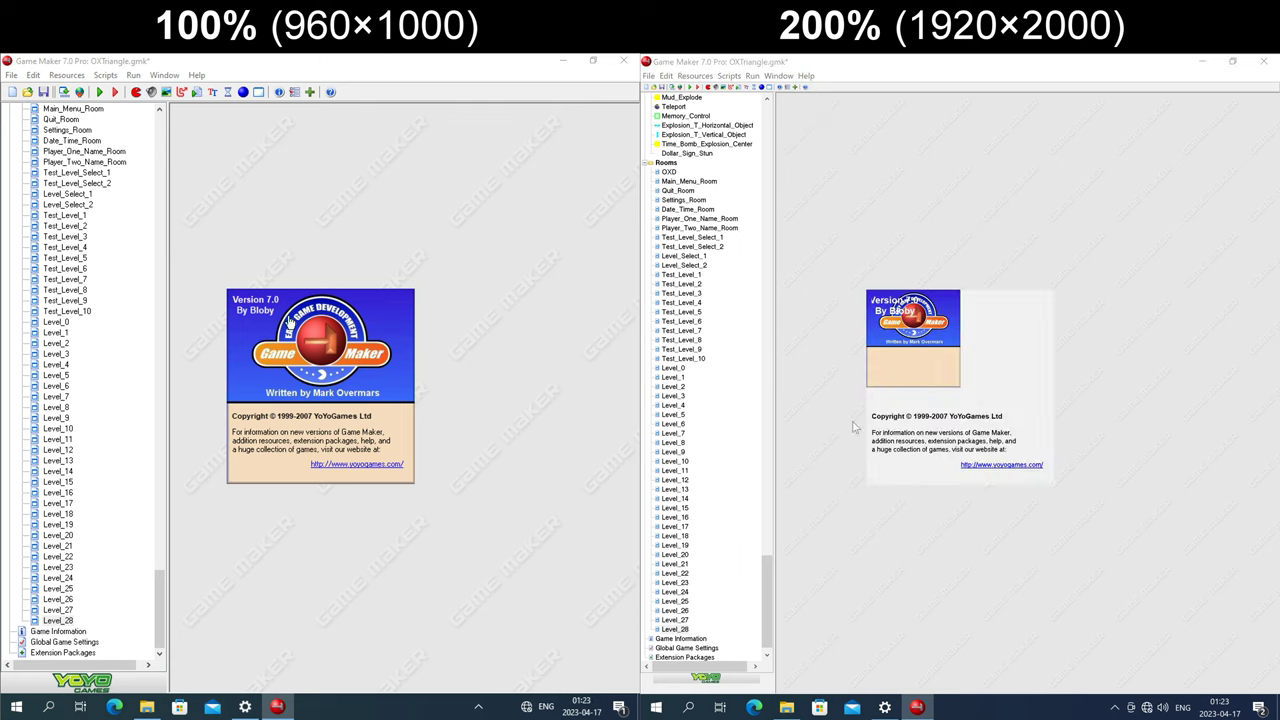
click(916, 377)
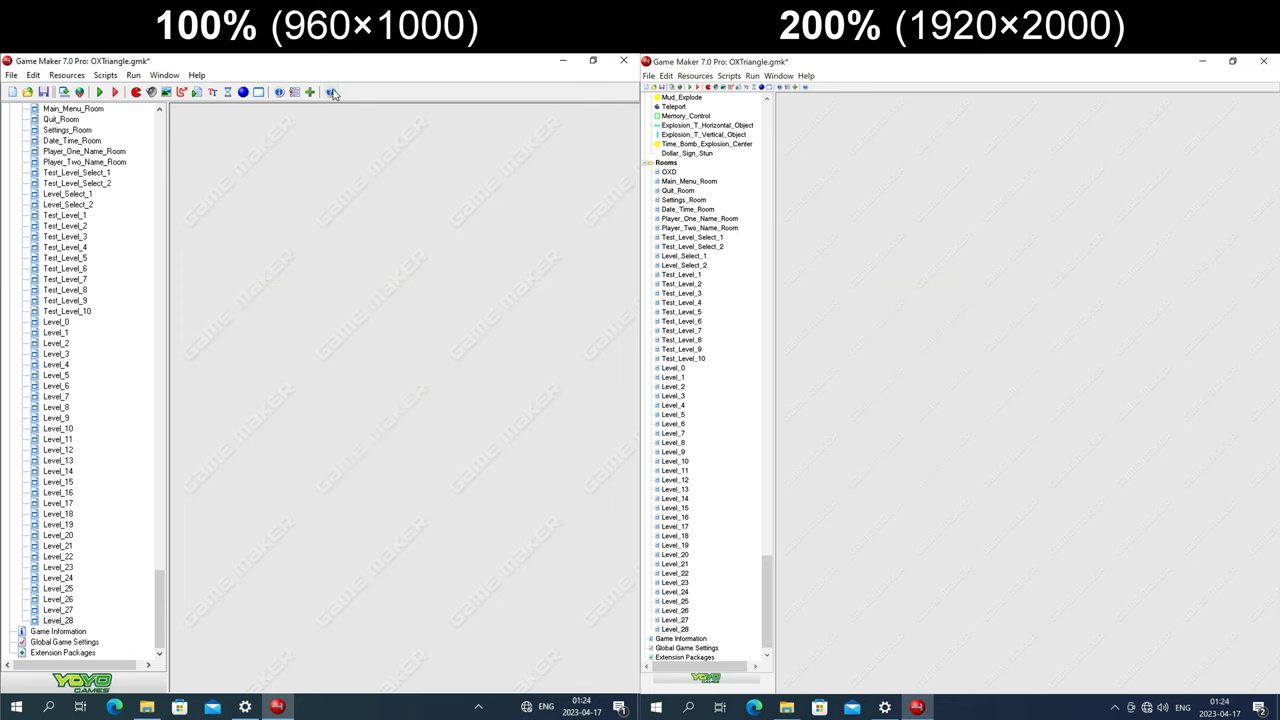
- Open the program help, then go to the File menu to quit Game Maker
click(806, 86)
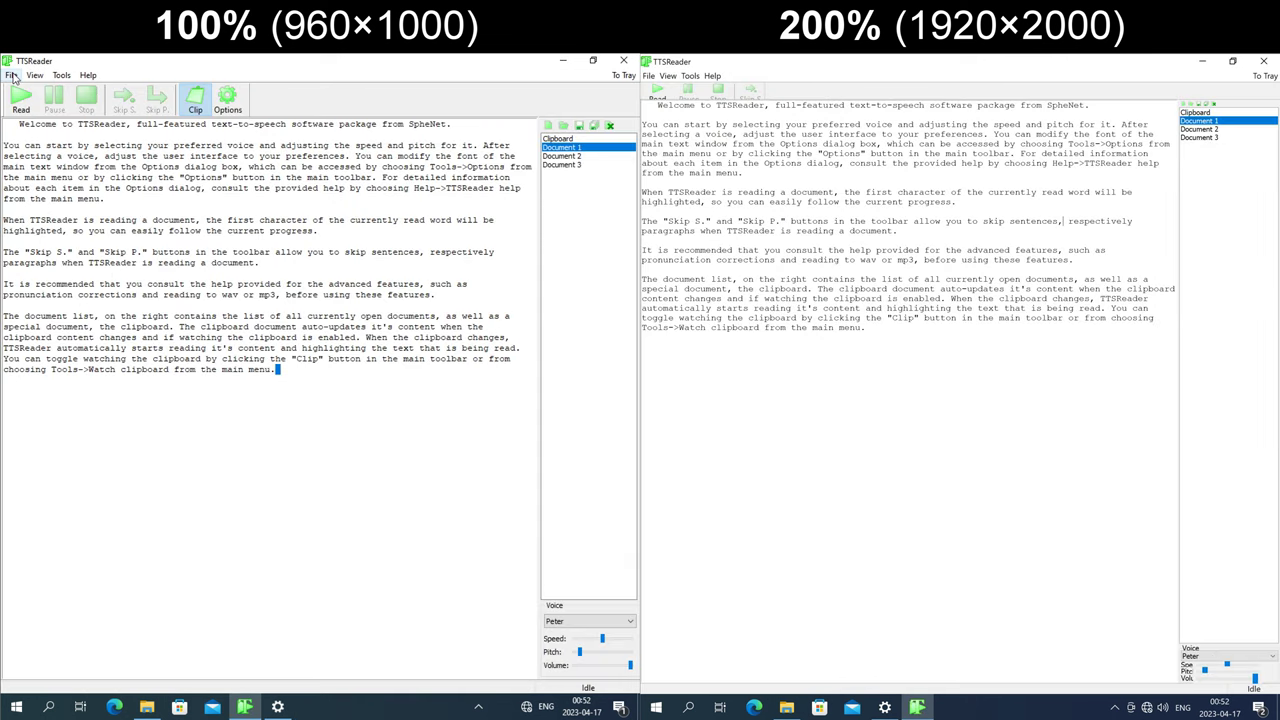
click(11, 75)
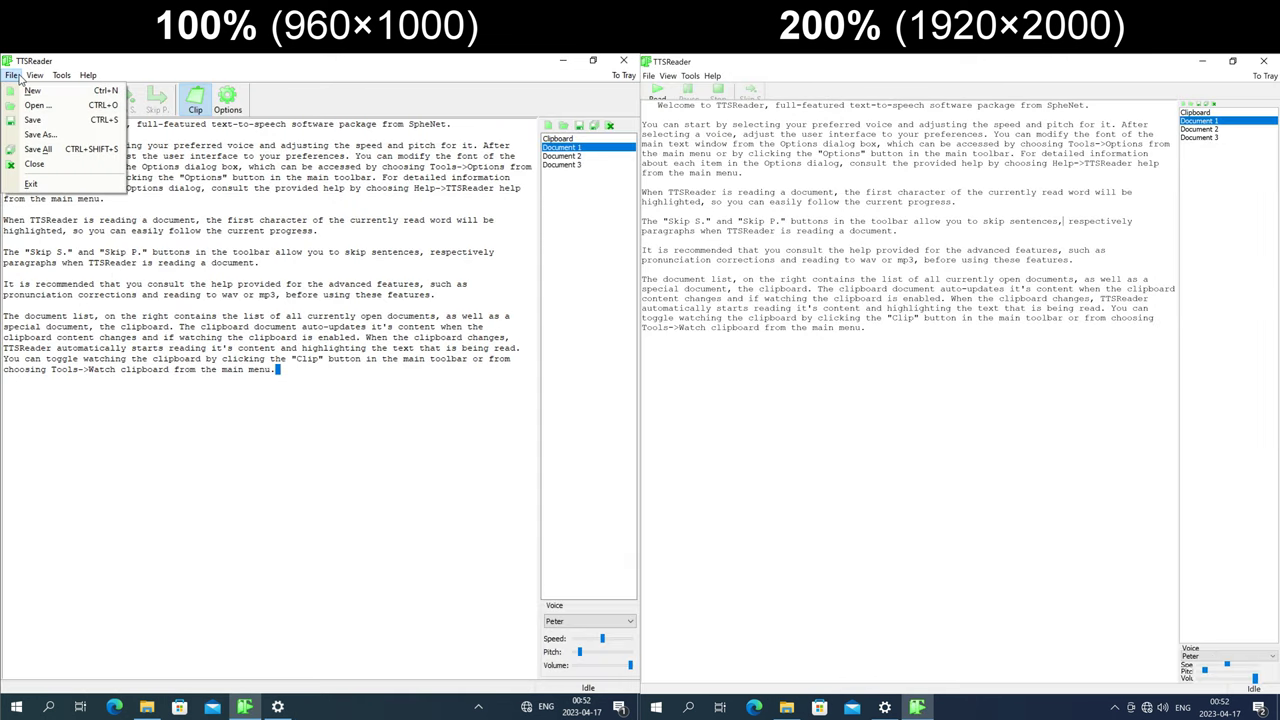
- Look through TTSReader's File menu commands, then dismiss the menu
click(648, 75)
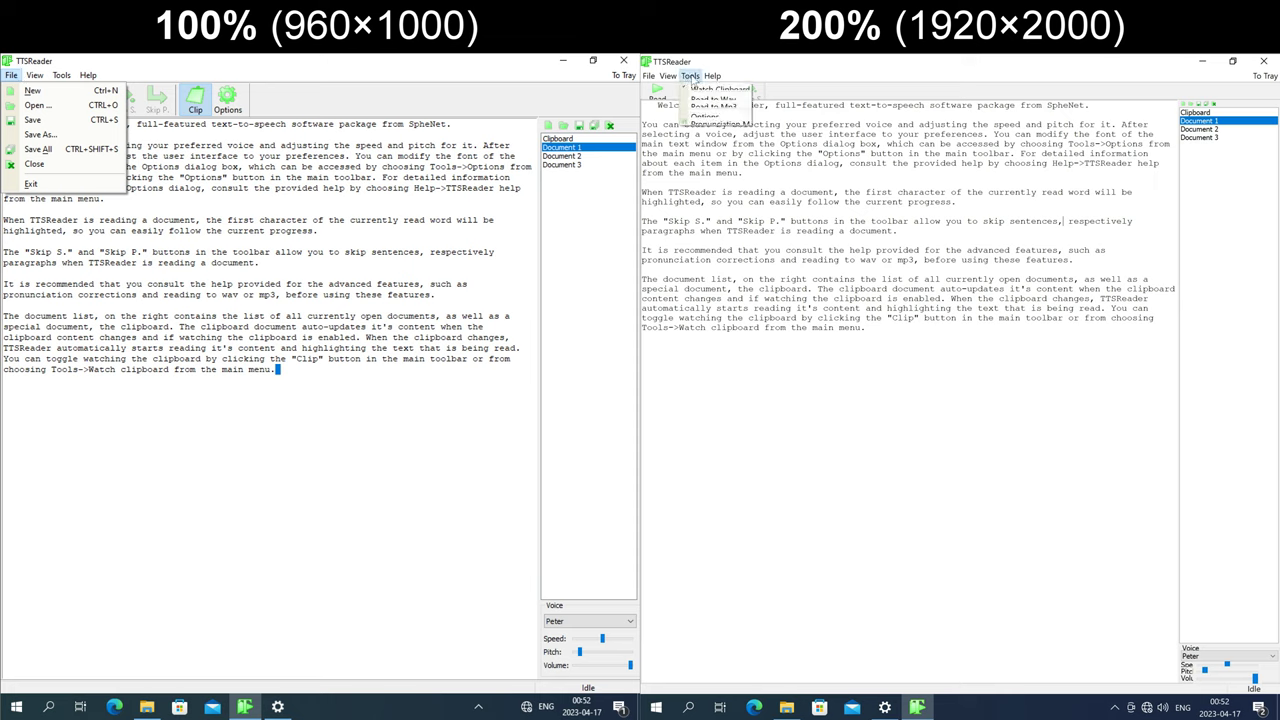
mouse_move(716, 77)
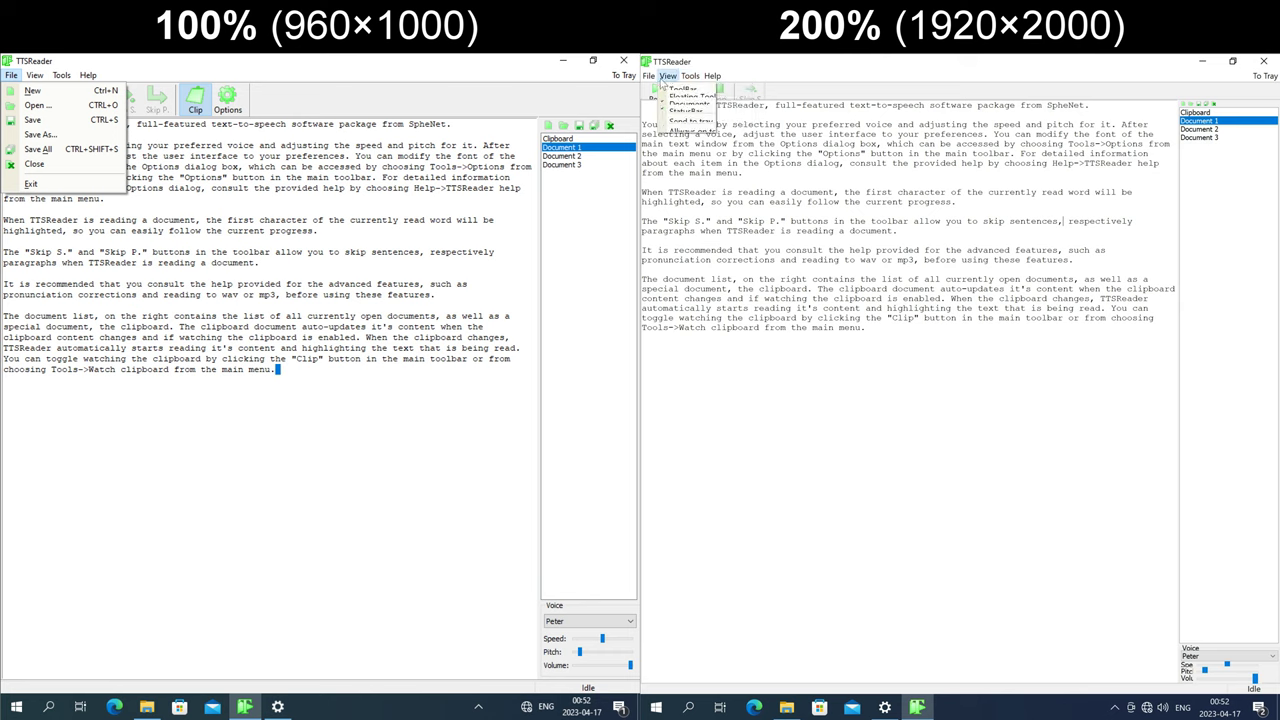
mouse_move(648, 75)
key(Escape)
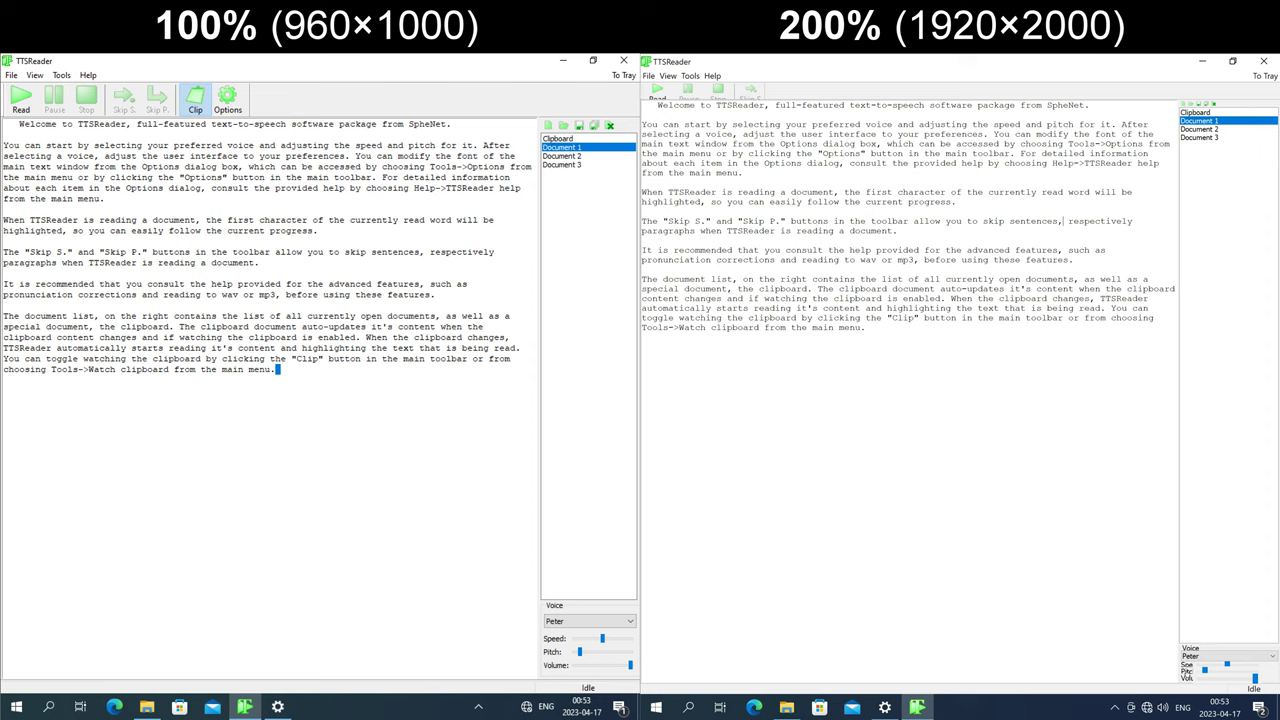
- Bring up TTSReader's About box showing version 1.30 in both windows
click(88, 75)
click(115, 104)
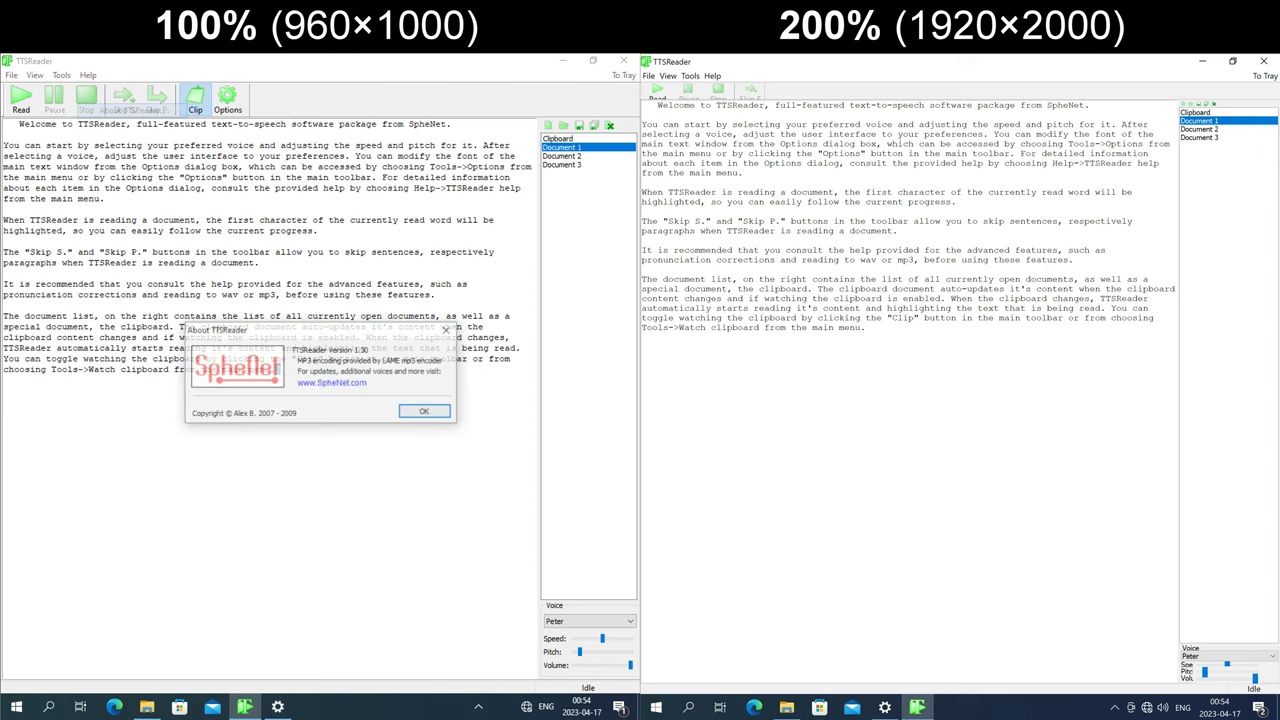
click(712, 75)
click(735, 99)
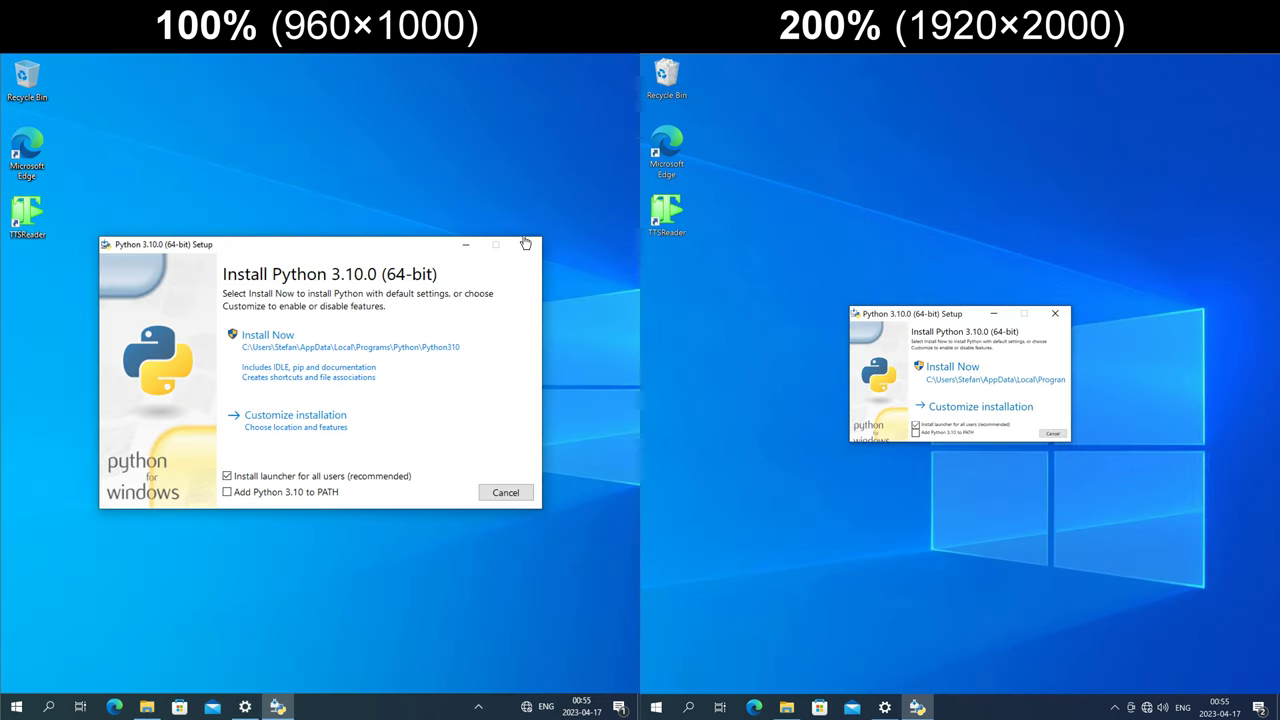
- Choose Customize installation in both Python 3.10.0 setup windows
click(975, 408)
click(288, 418)
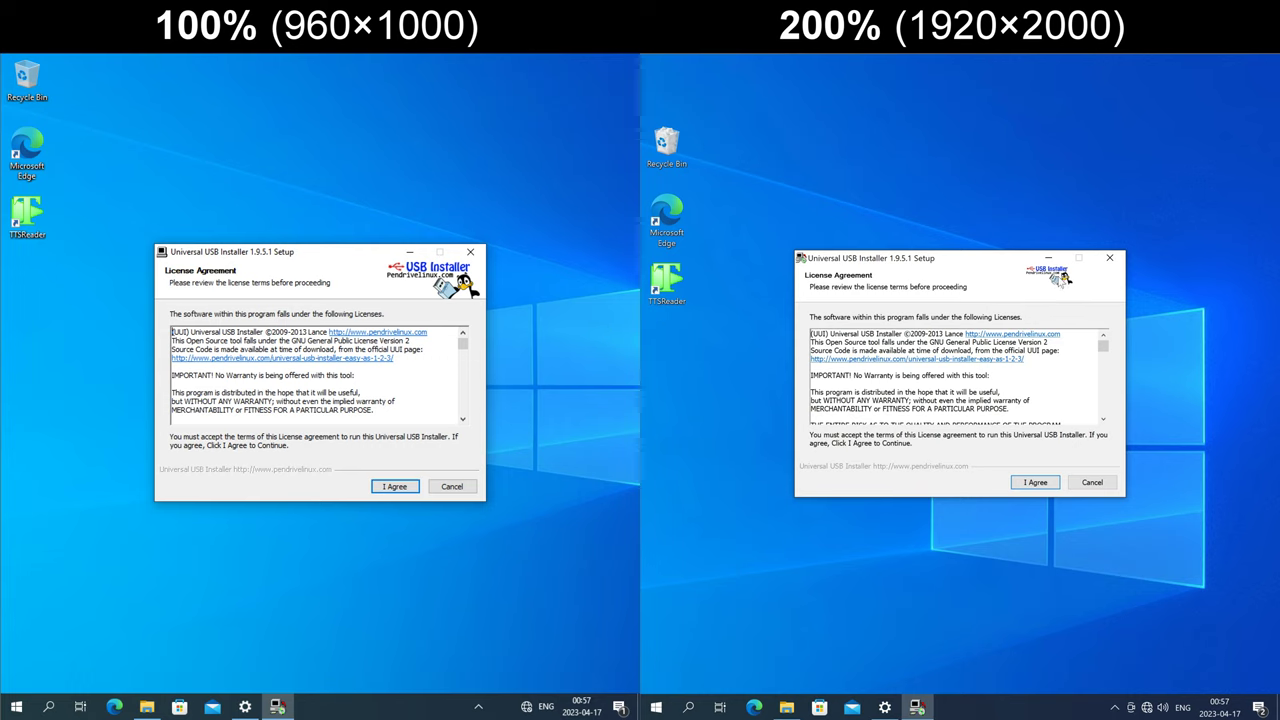
- Accept the Universal USB Installer license agreement with I Agree
key(Return)
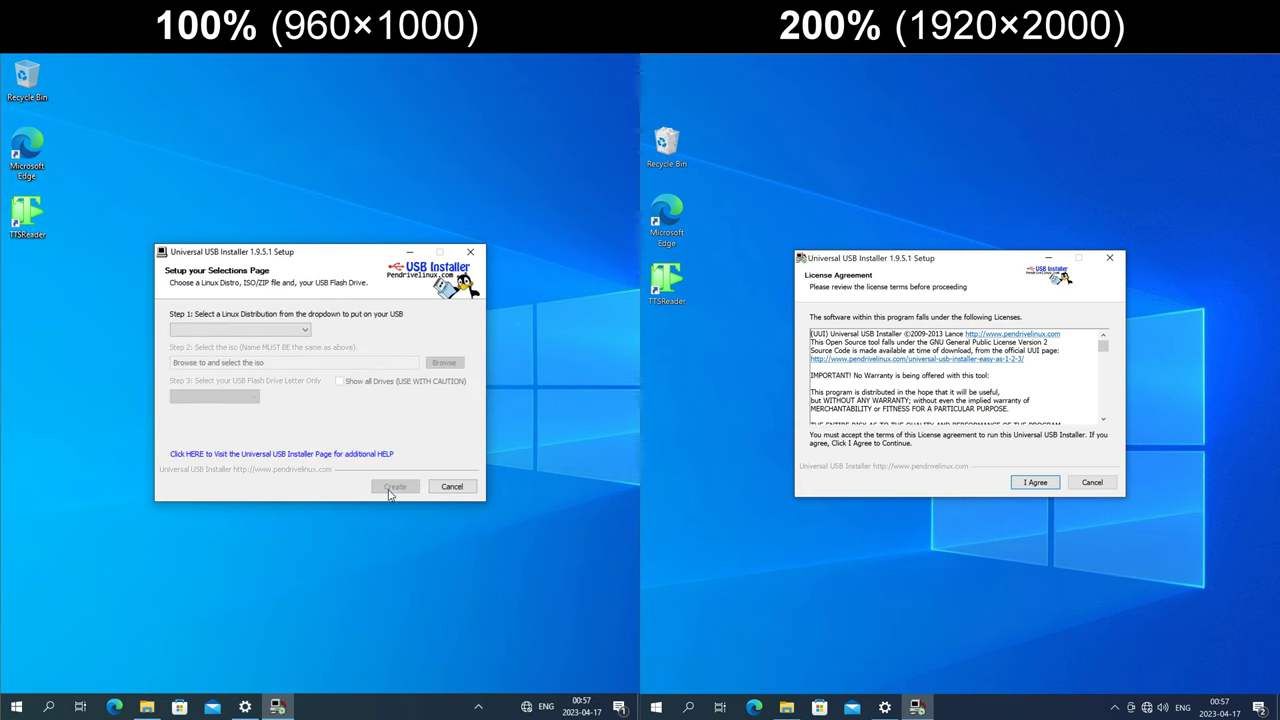
click(1031, 486)
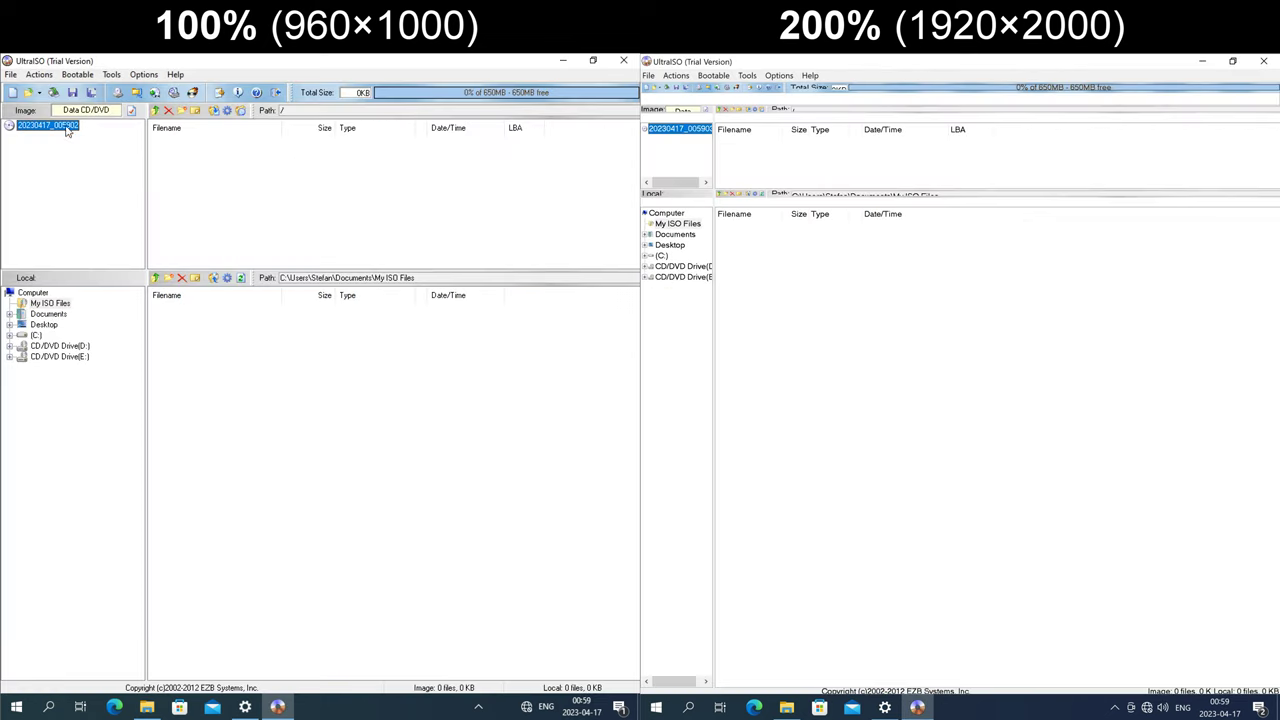
- Open the File menu in both UltraISO windows, then dismiss it with Esc
click(12, 75)
click(648, 76)
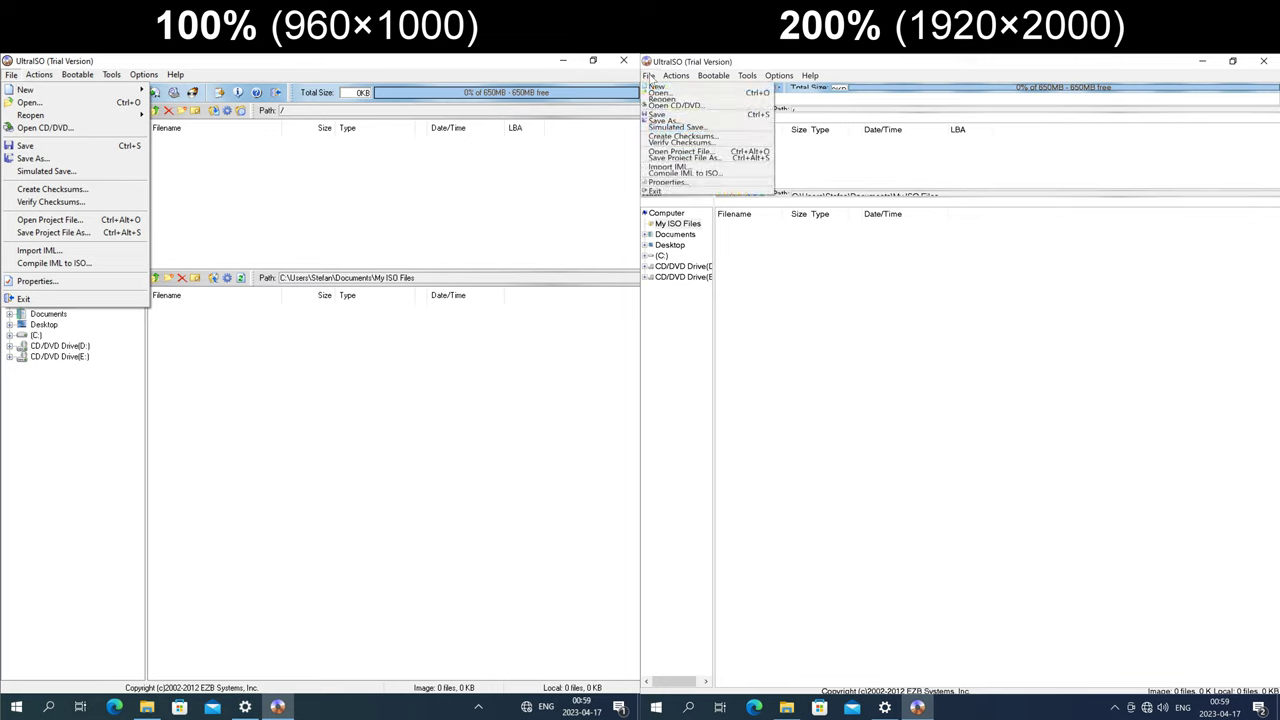
mouse_move(676, 78)
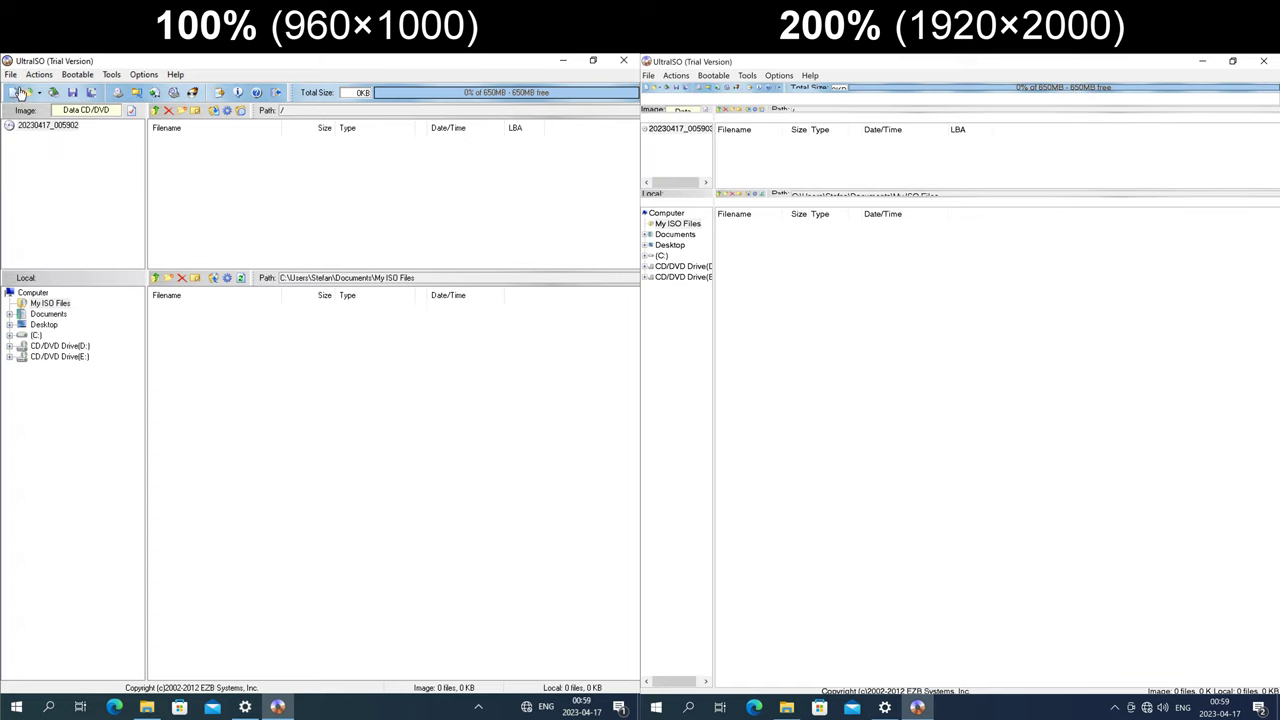
key(Escape)
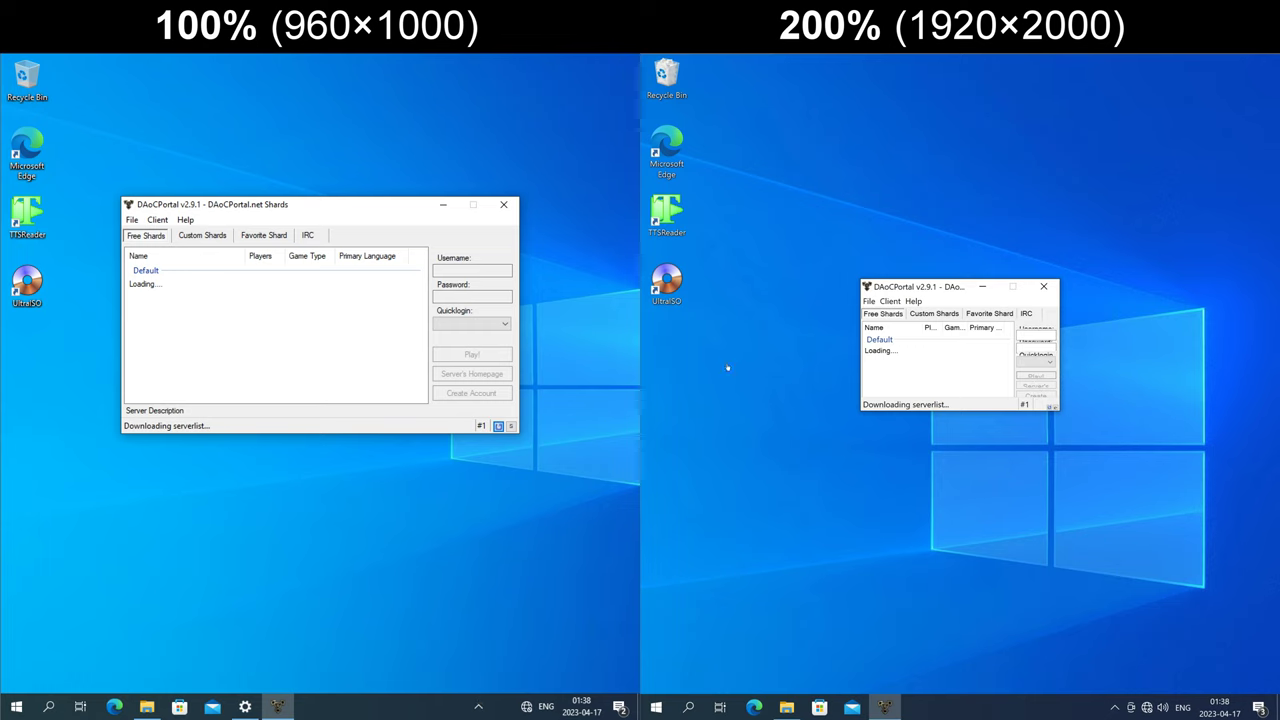
- In Custom Shards, open the Local Test Server entry for editing, then cancel
click(202, 235)
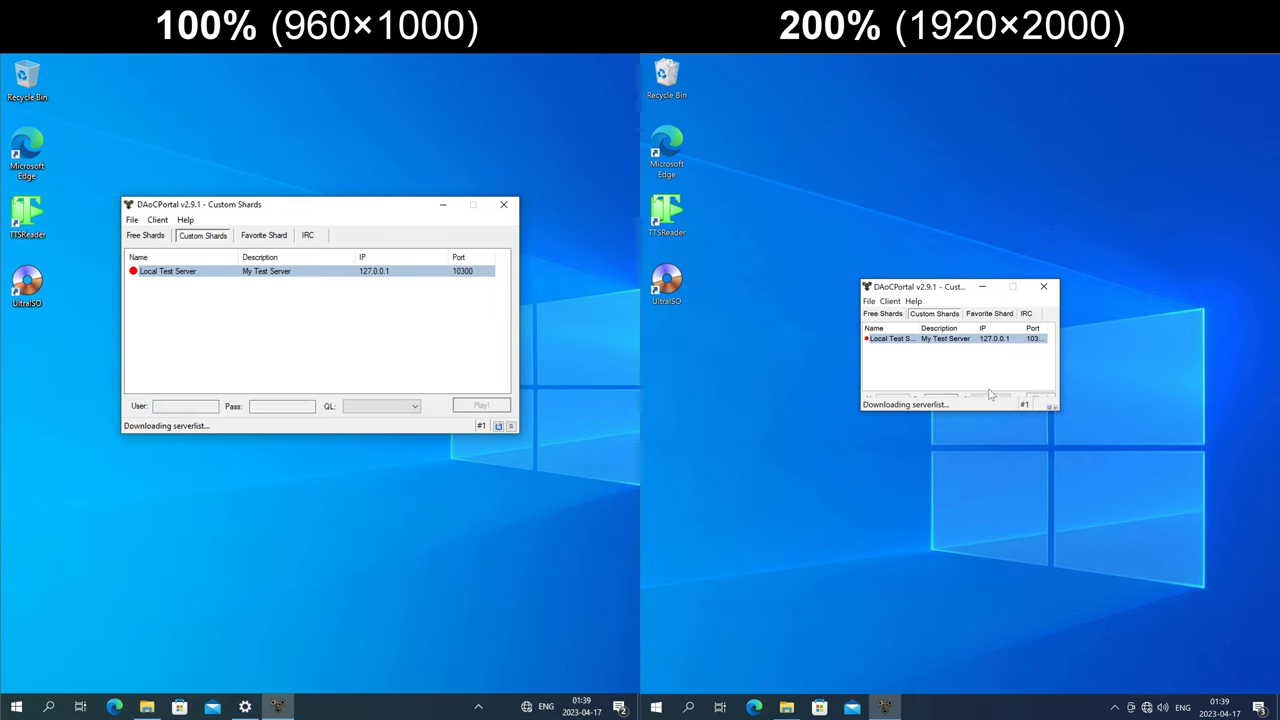
right_click(888, 368)
click(905, 375)
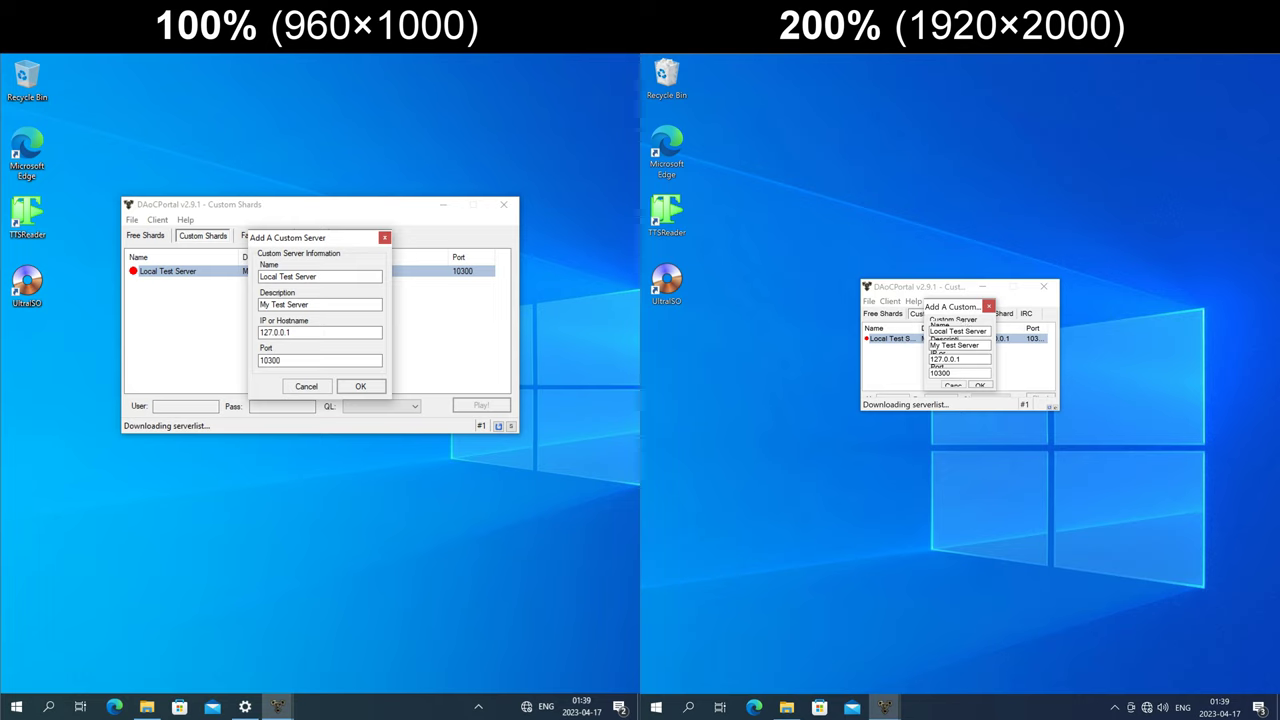
click(983, 386)
- View the Favorite Shard and IRC tabs, then open Client > Settings in both windows
click(980, 316)
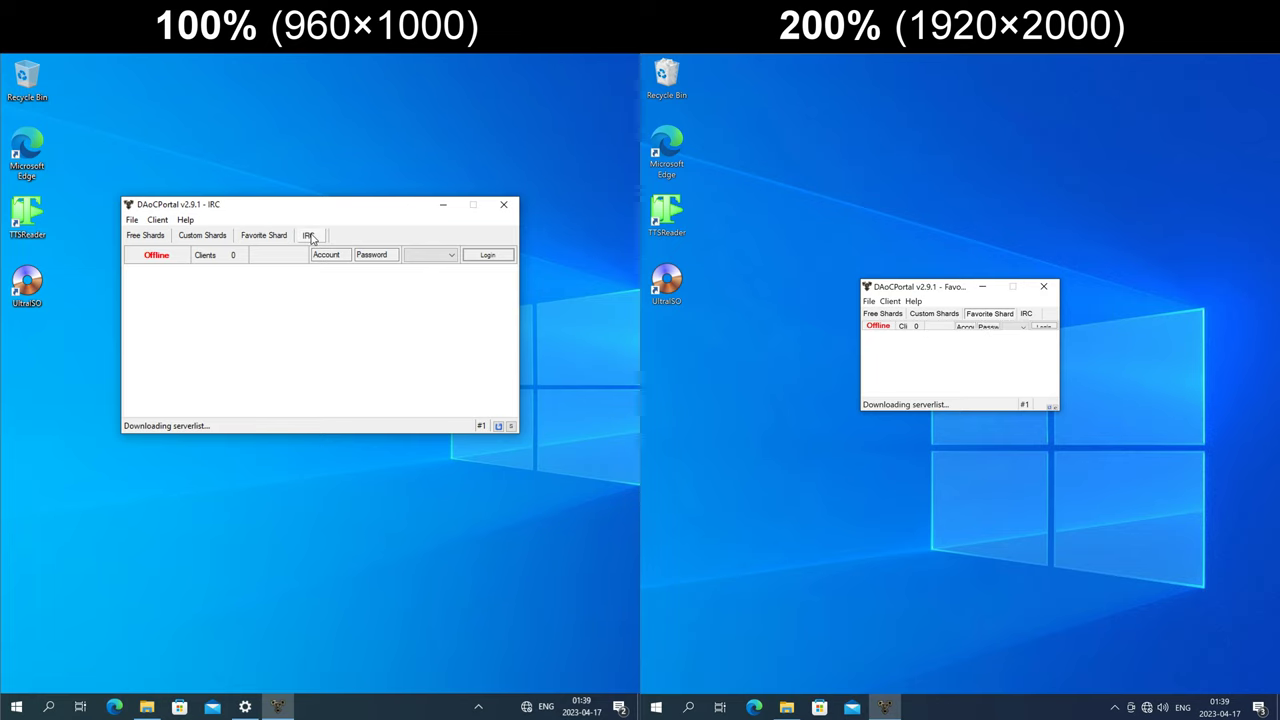
click(1026, 313)
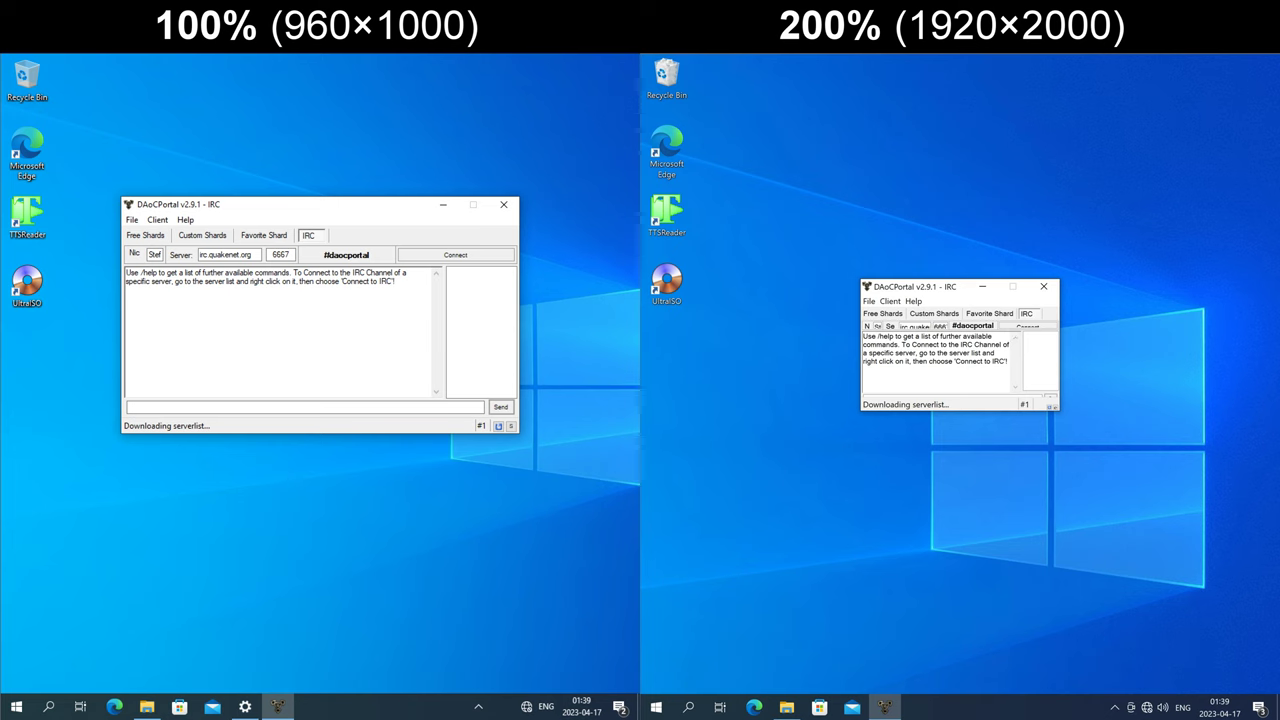
click(157, 219)
click(165, 235)
click(889, 301)
click(885, 330)
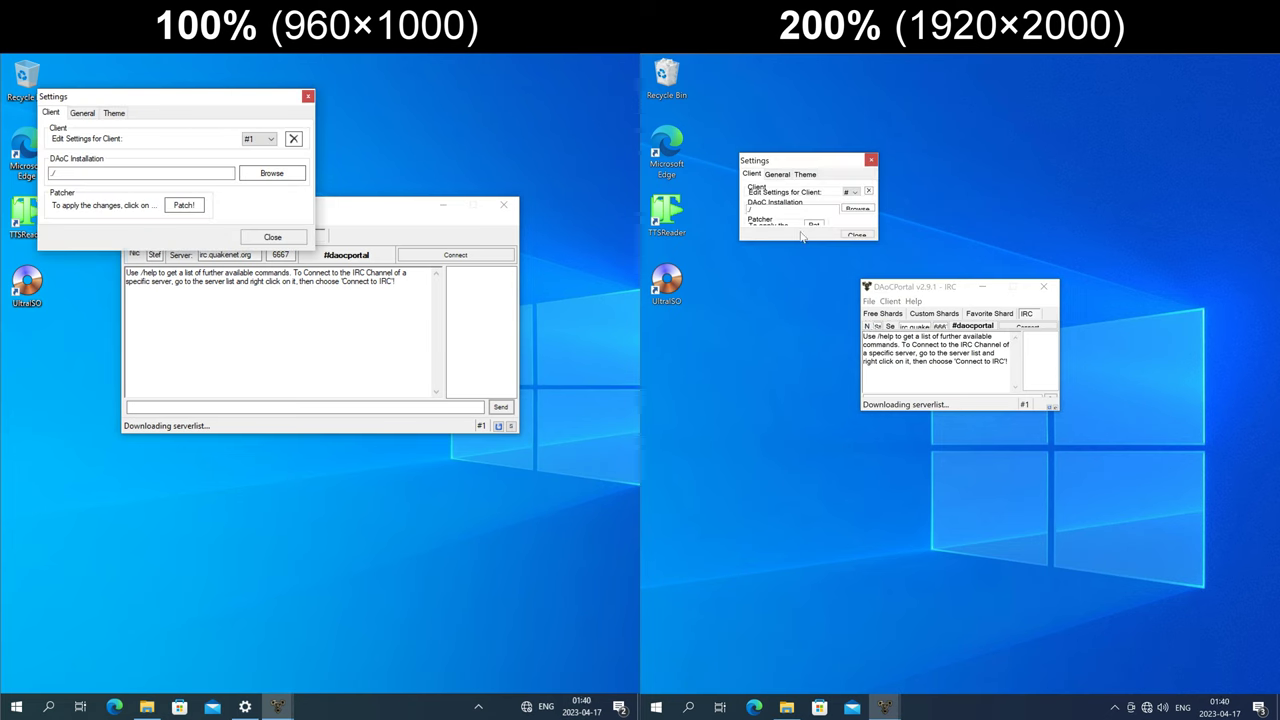
- Check the General and Theme settings, close Settings, and show DAoCPortal's version 2.9.1 About box
click(777, 174)
click(805, 174)
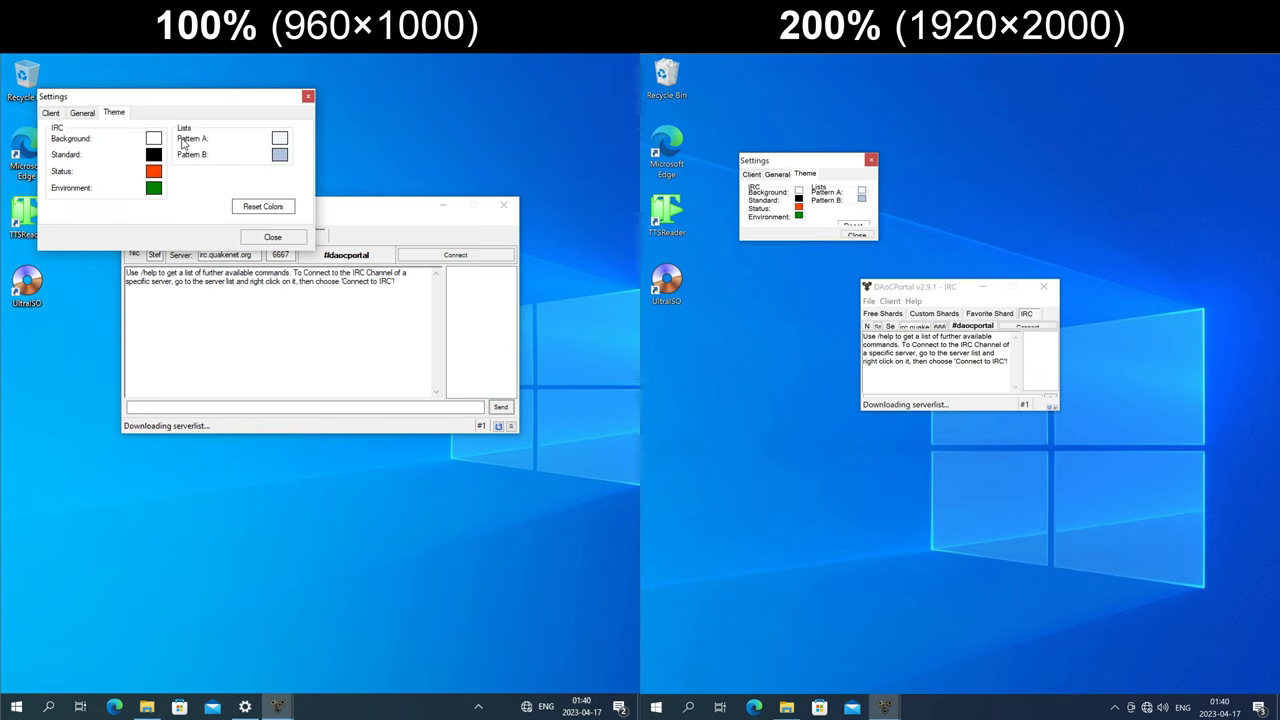
click(857, 235)
click(913, 301)
click(912, 348)
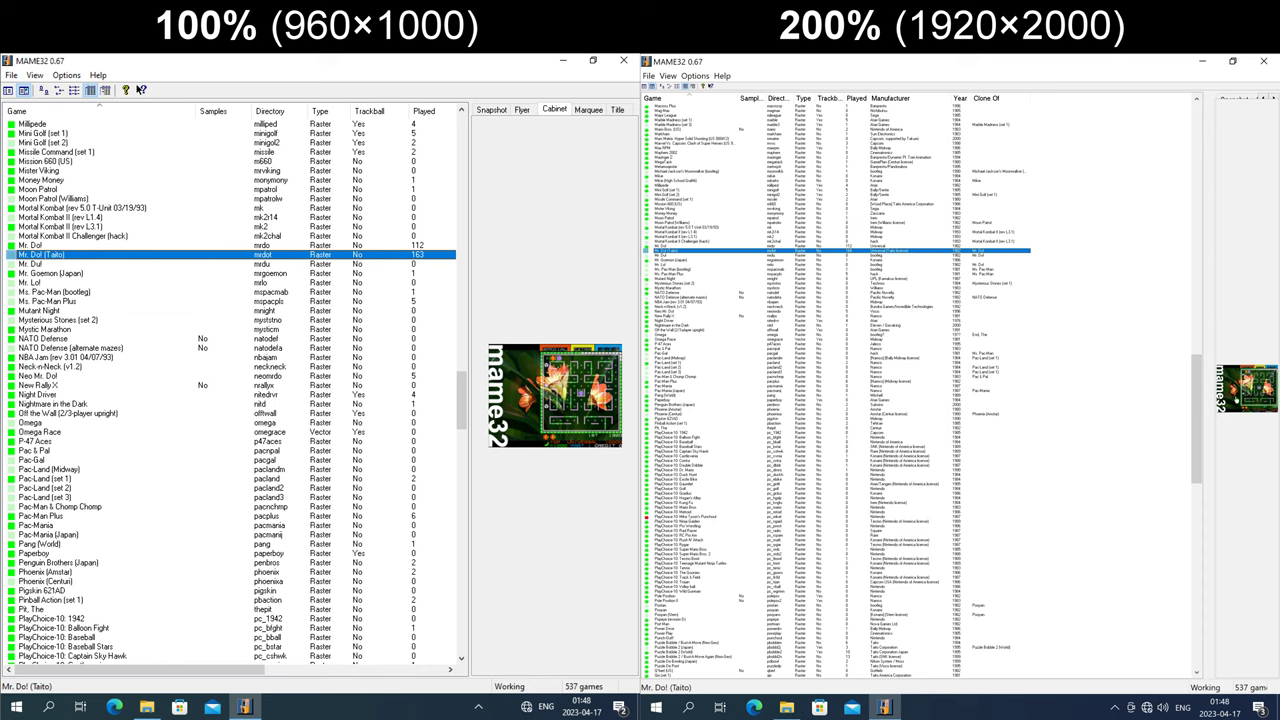
- Switch the Mr. Do! (Taito) preview from the cabinet image to Snapshot, then Flyer
click(491, 109)
click(1234, 98)
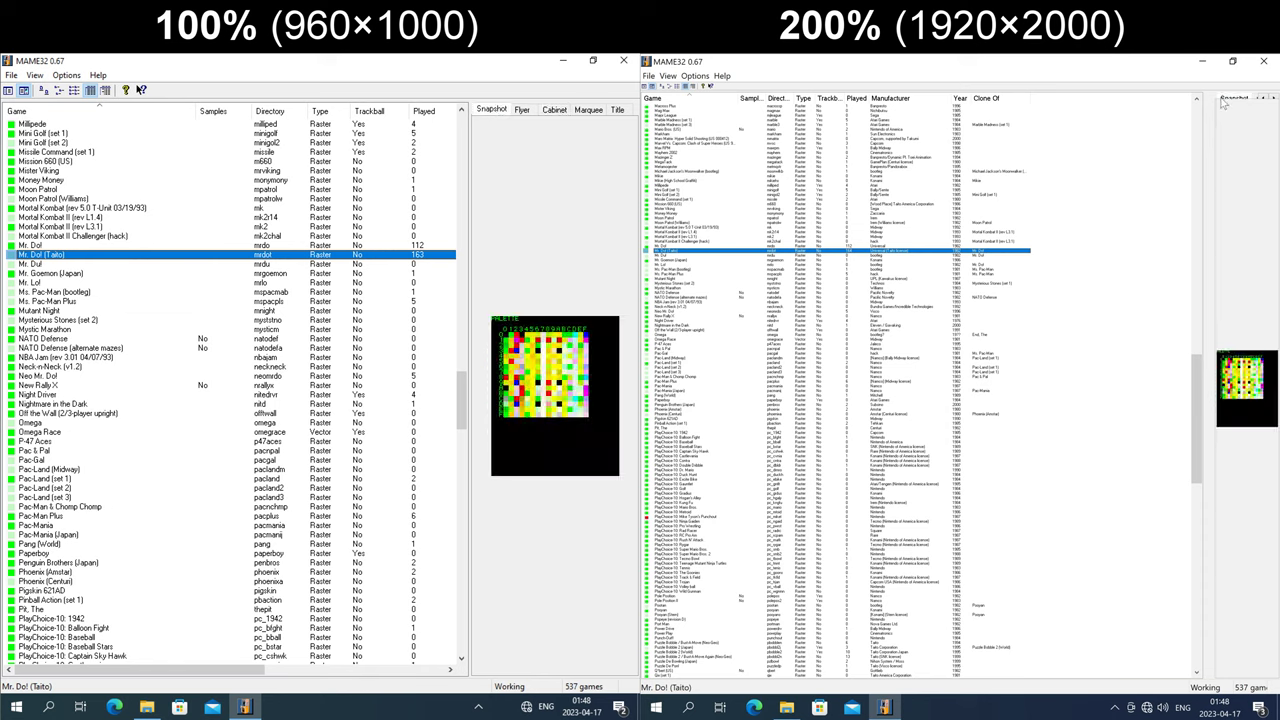
click(1272, 98)
click(1232, 99)
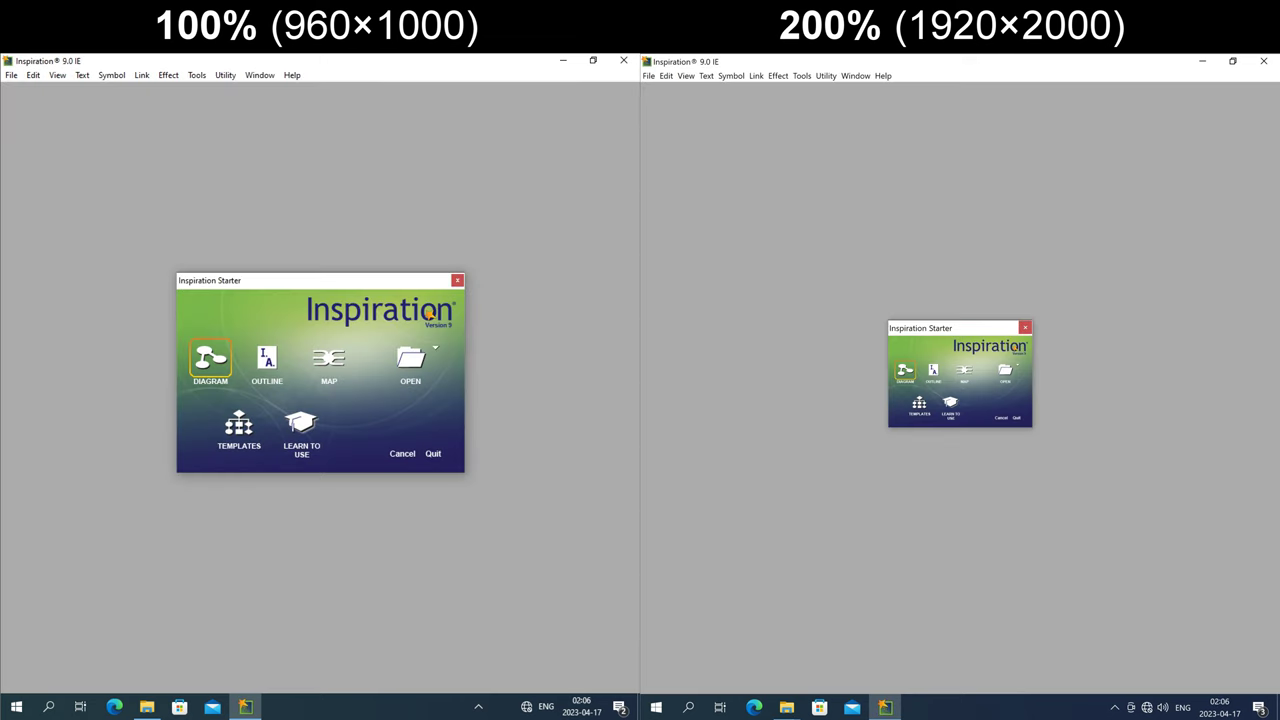
- Start a new Diagram in both Inspiration Starter windows and nudge the Symbols palette
click(210, 360)
click(905, 371)
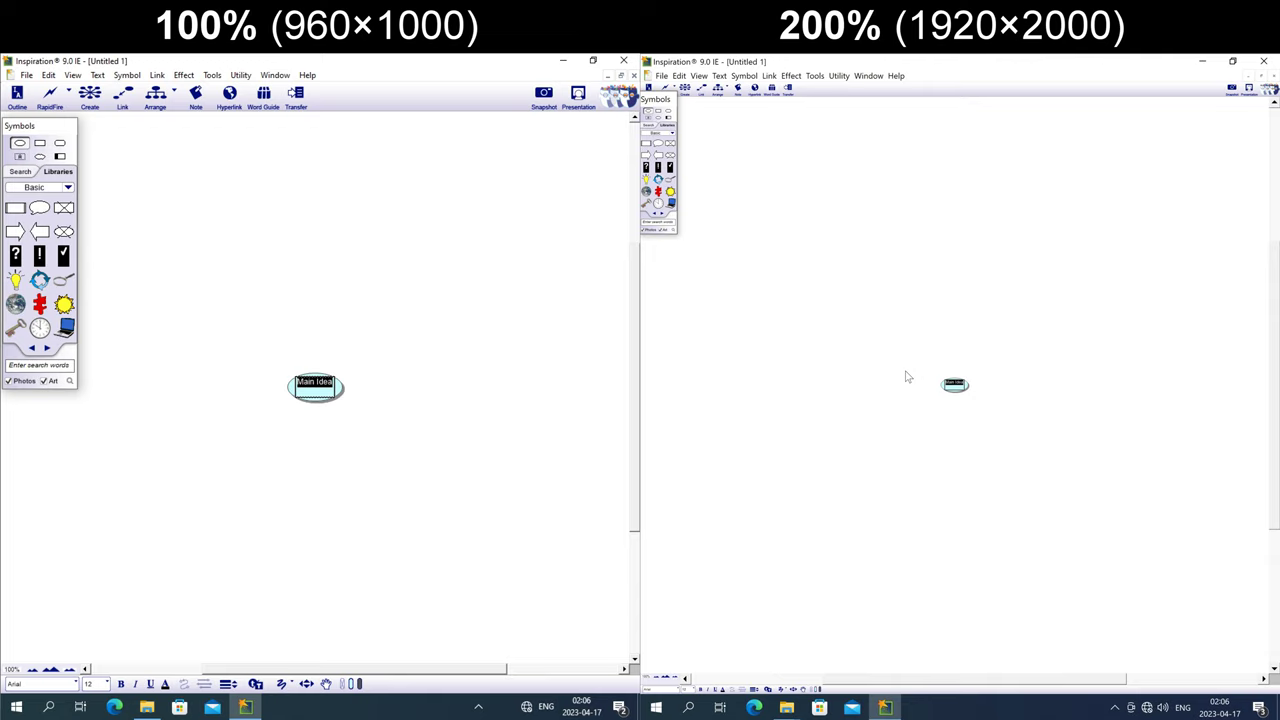
drag(668, 100, 672, 112)
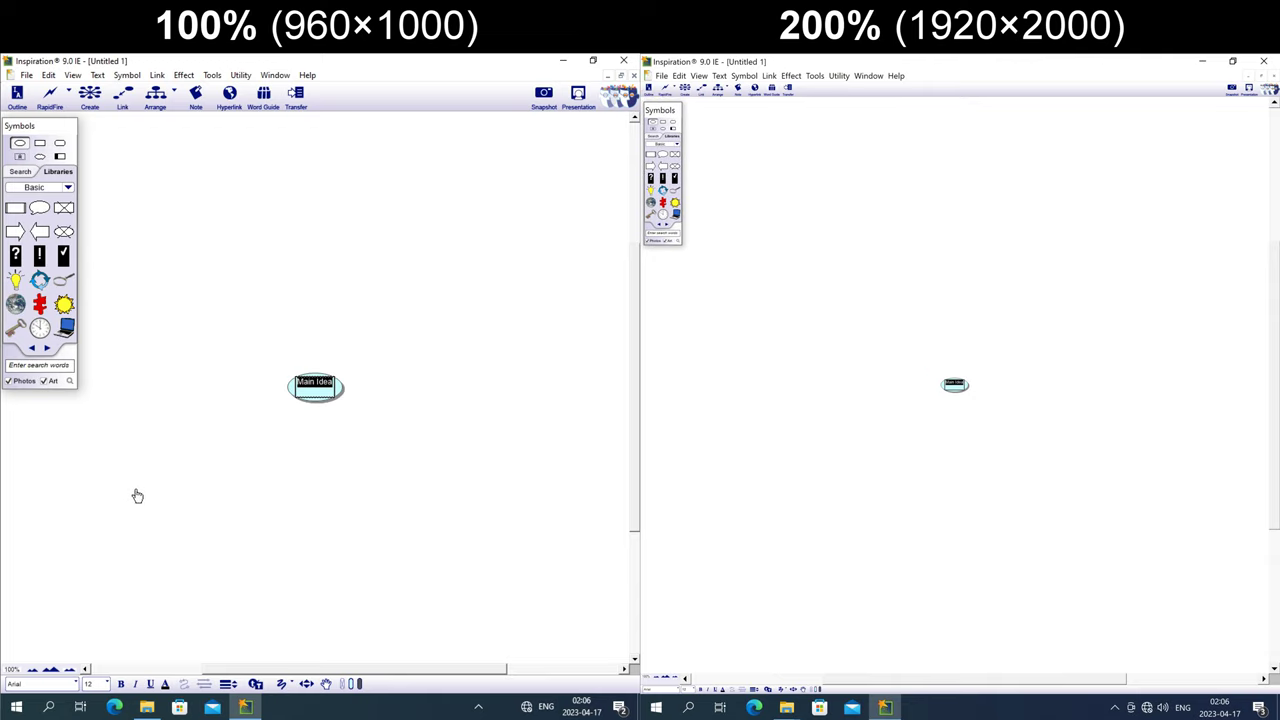
- Browse the File and Tools menus, then close them and deselect Main Idea
click(26, 75)
click(661, 76)
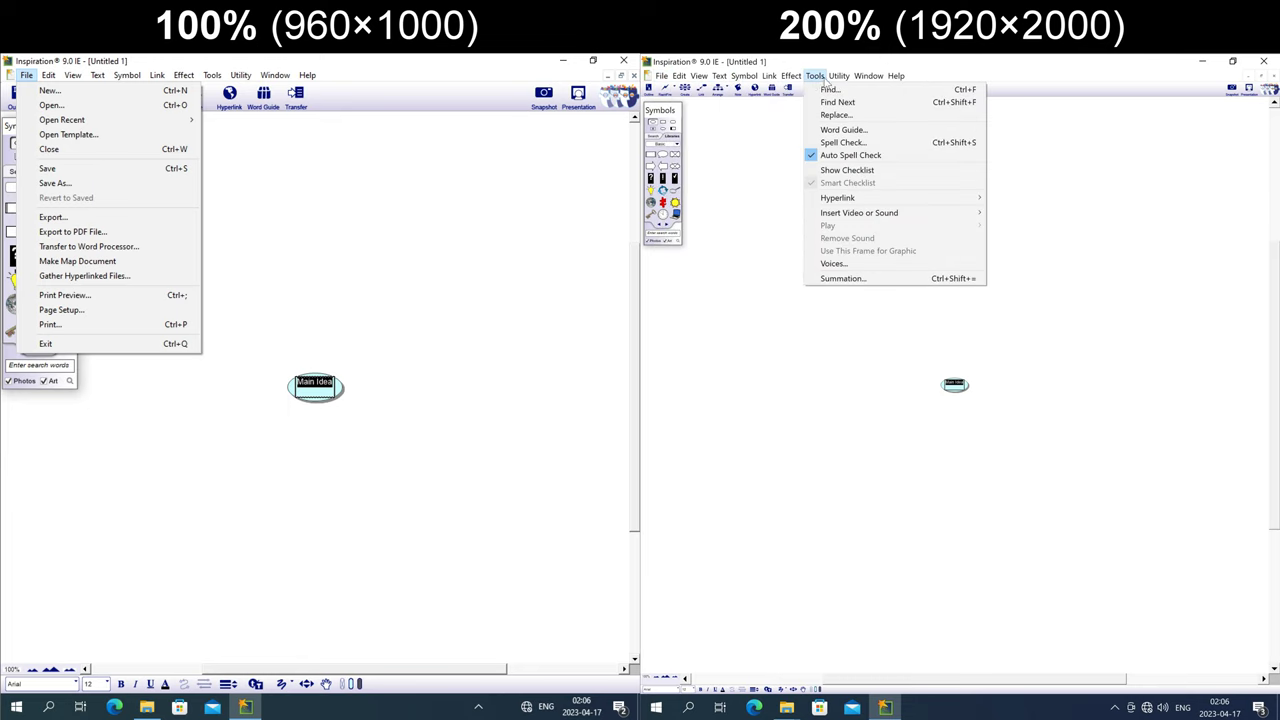
click(469, 240)
click(995, 252)
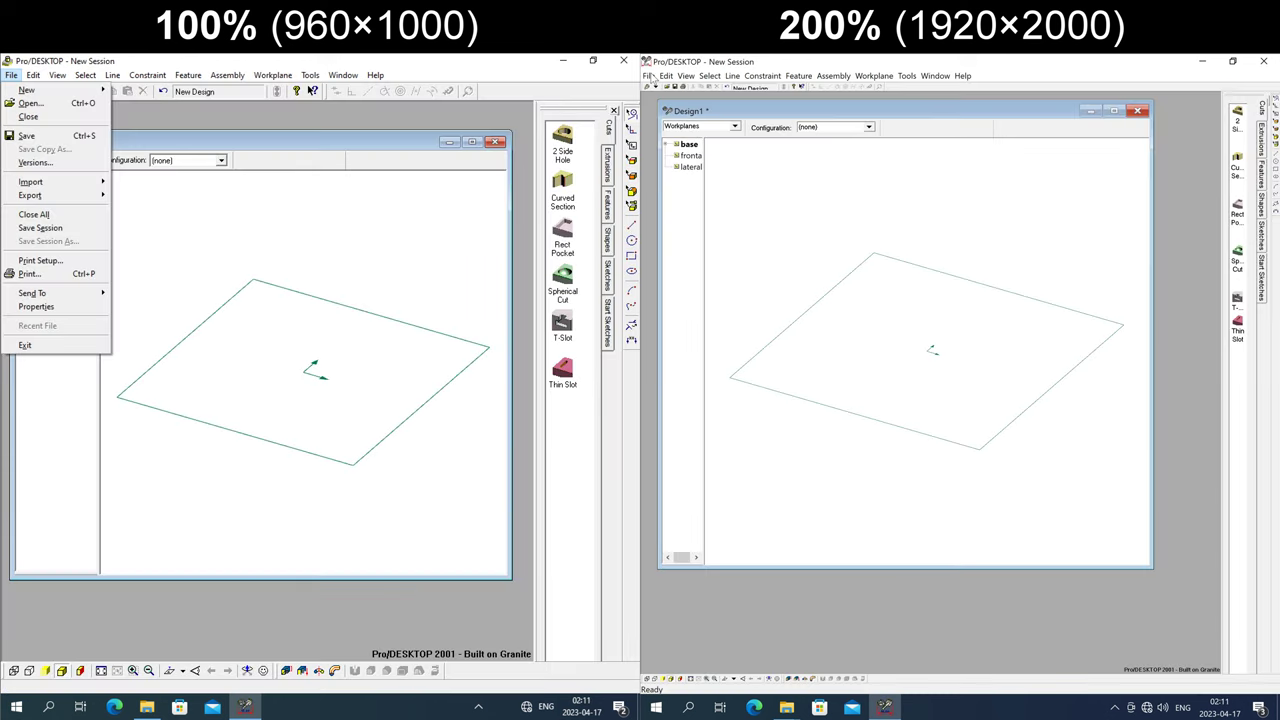
- Look over the File menu in the right window, then close it
click(649, 76)
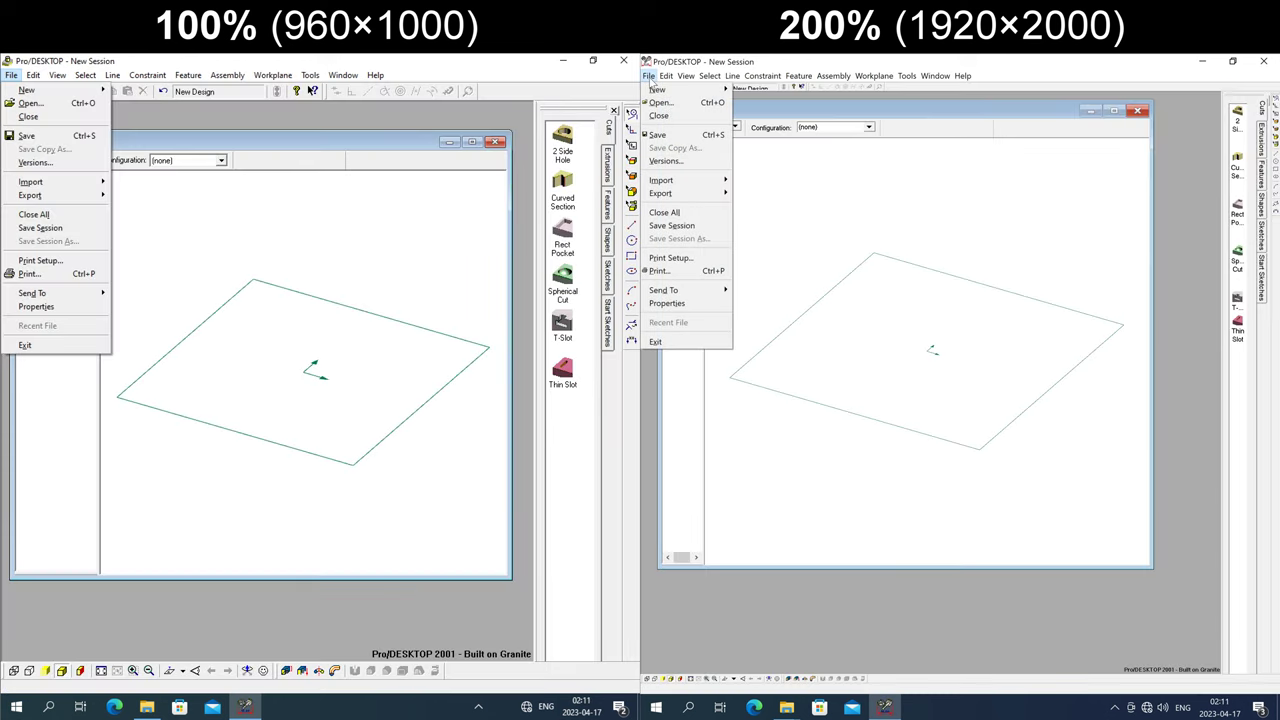
mouse_move(765, 77)
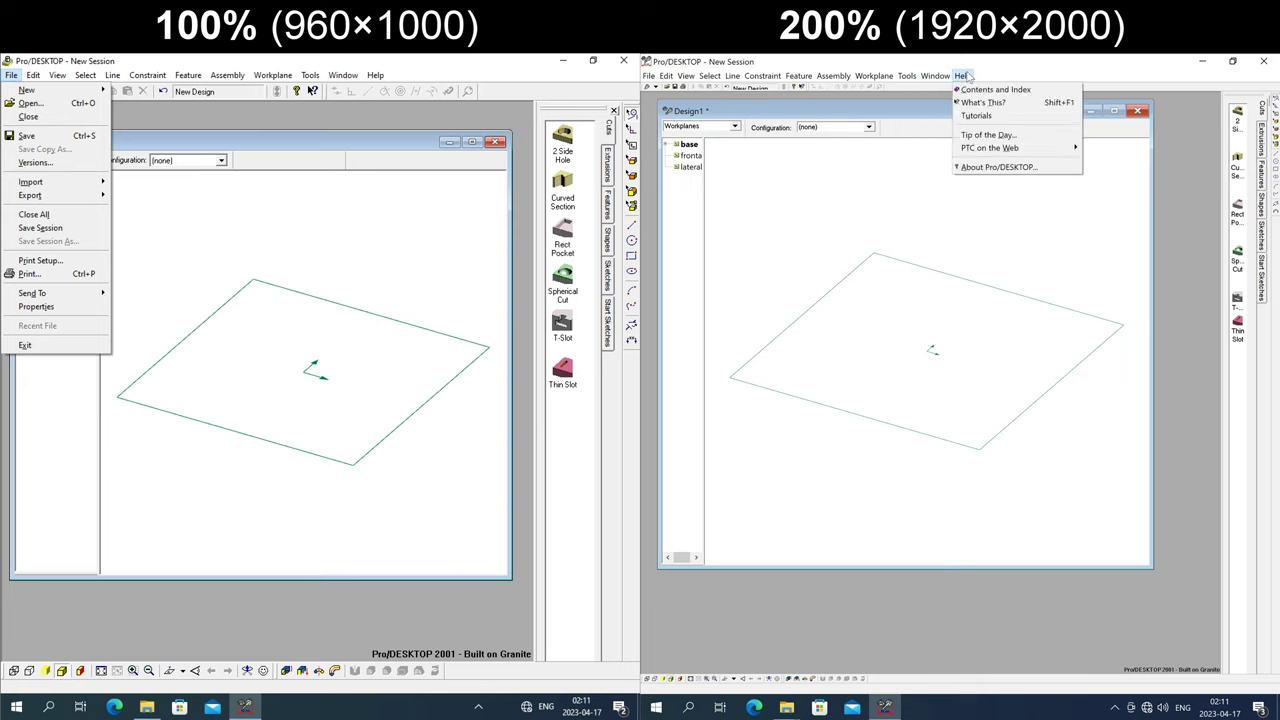
mouse_move(649, 76)
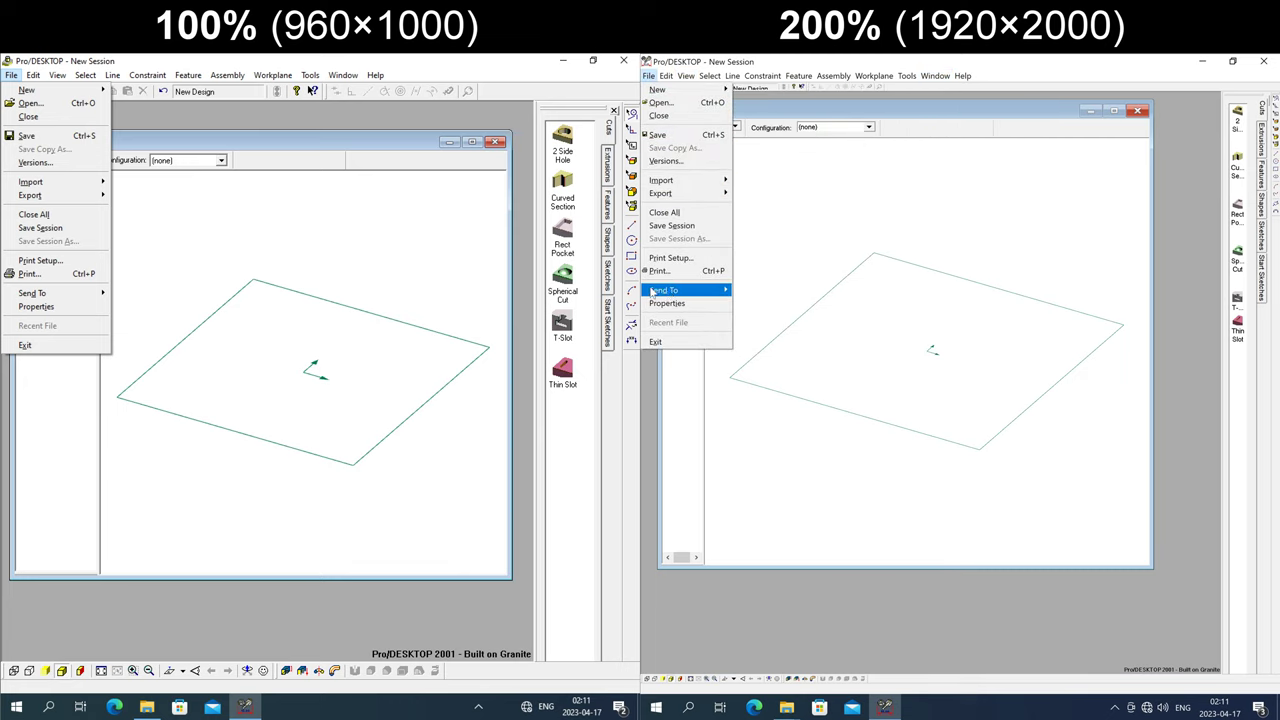
click(848, 92)
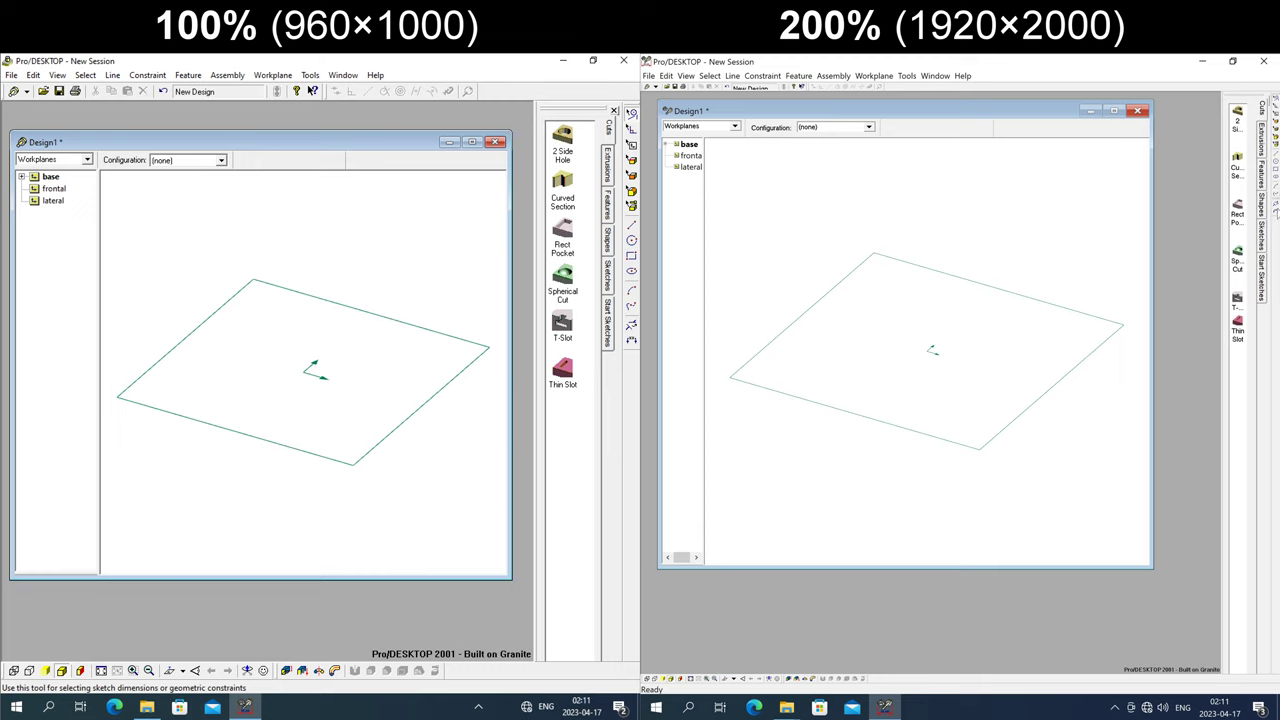
- Widen the tool palettes beside Design1 in both windows and show the Features tools
drag(1260, 255, 1200, 262)
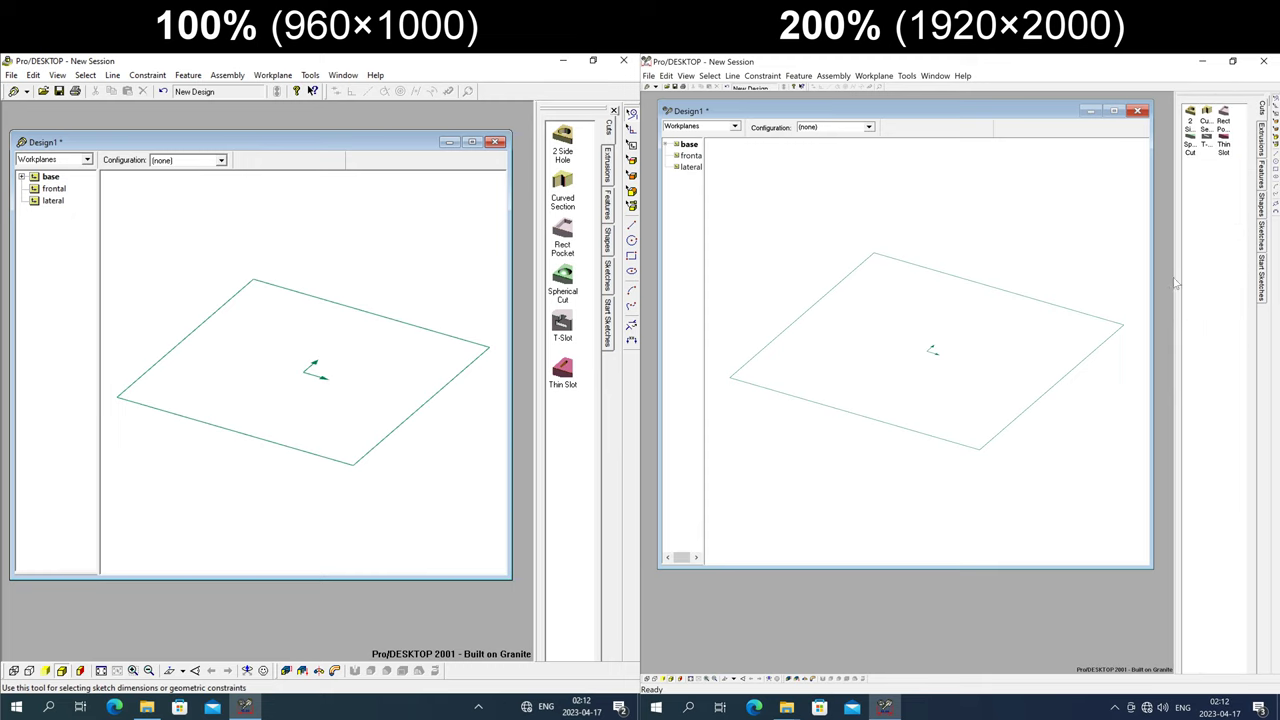
drag(511, 453, 487, 453)
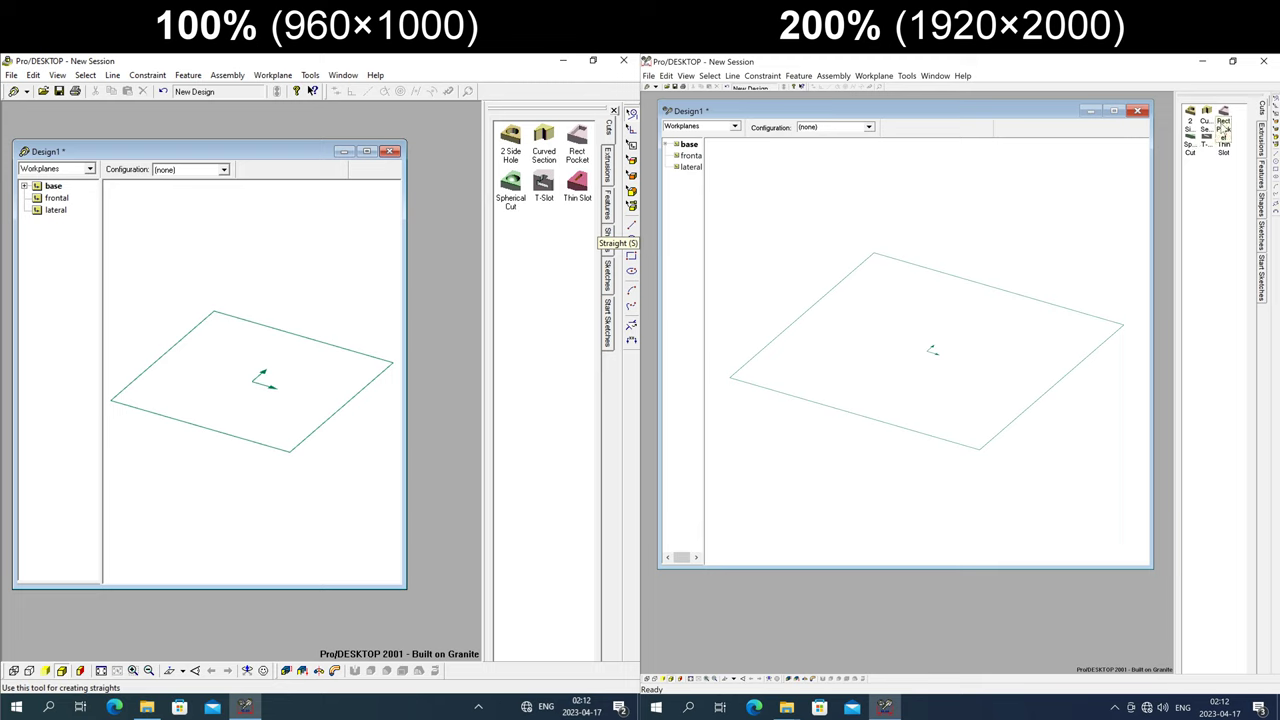
click(607, 200)
- Show the About Pro/DESKTOP box, Build 955, in both windows
click(375, 75)
click(400, 163)
click(962, 75)
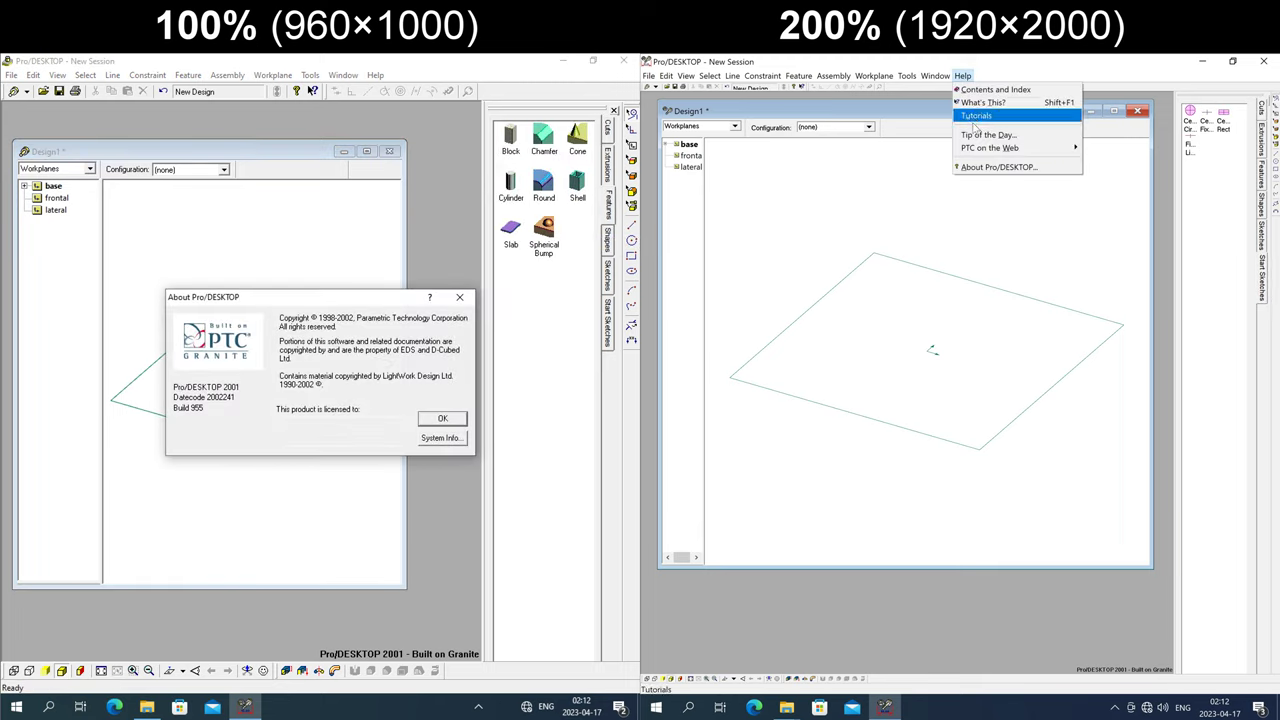
click(995, 163)
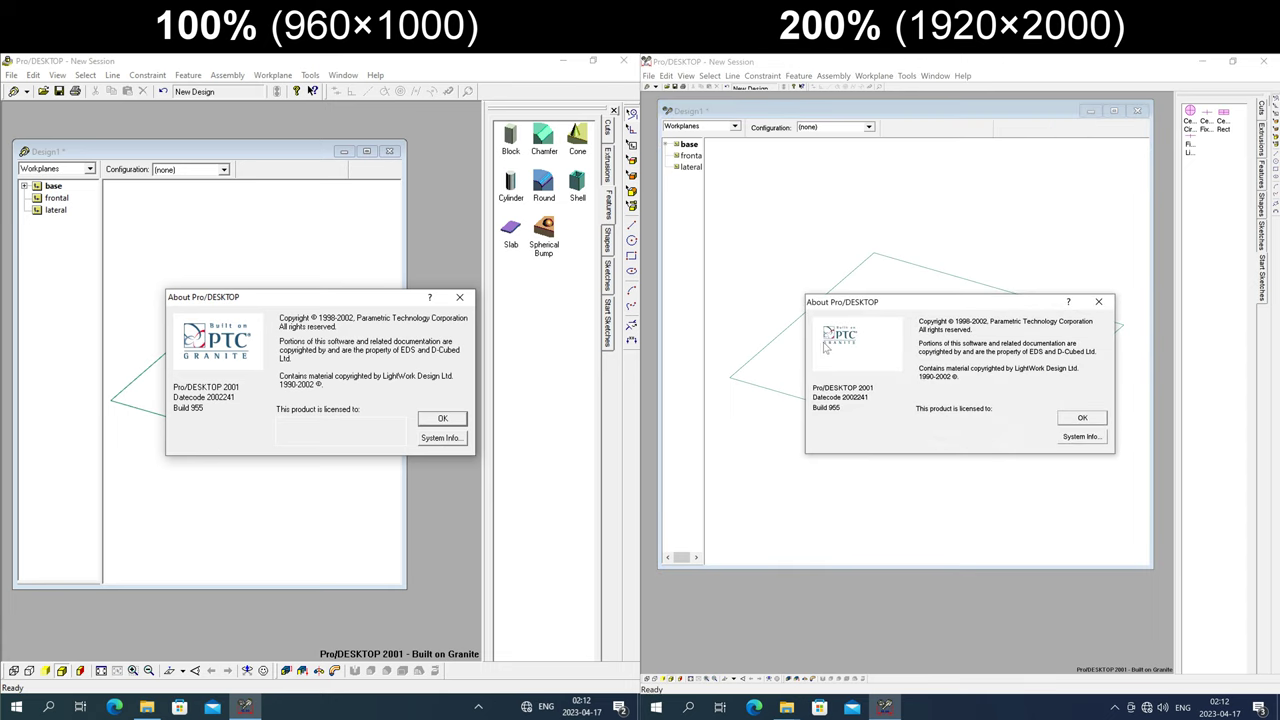